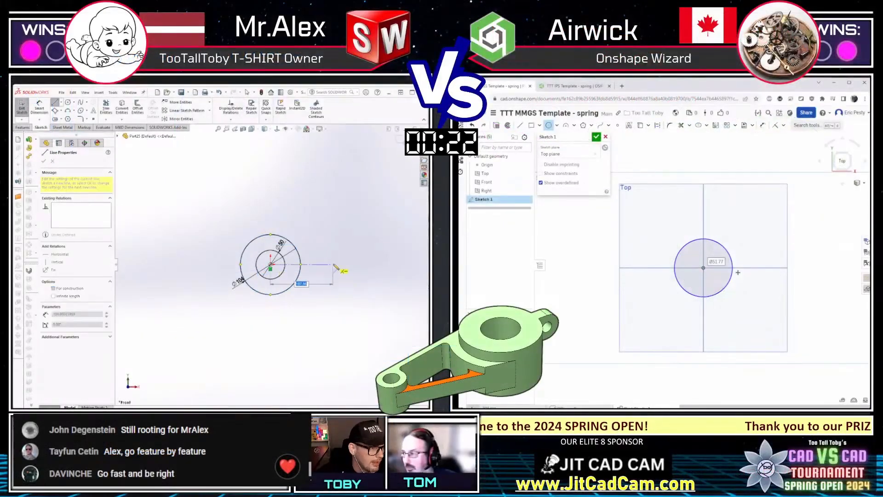
Finish the SOLIDWORKS horizontal centerline at 152 mm and set the Onshape circle at the origin to 104 mm diameter
type("152")
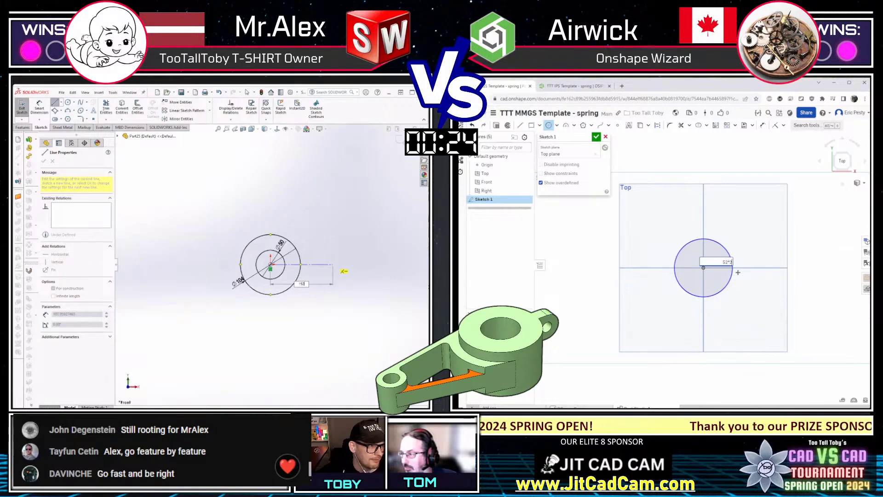
key("Return")
type("c104")
key("Return")
Add concentric 20 mm and 36 mm diameter circles at the centerline's end in SOLIDWORKS, and a 50 mm diameter circle at the origin in Onshape
left_click(358, 264)
left_click(703, 268)
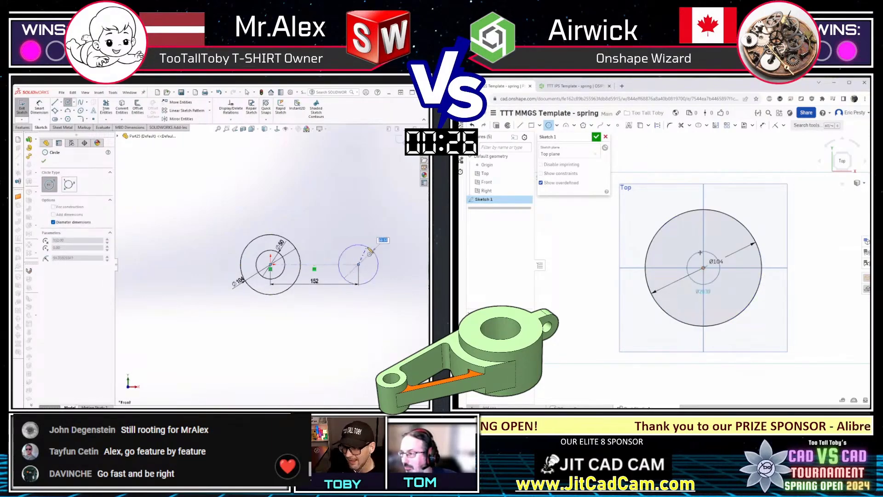
left_click(700, 253)
type("20")
key("Return")
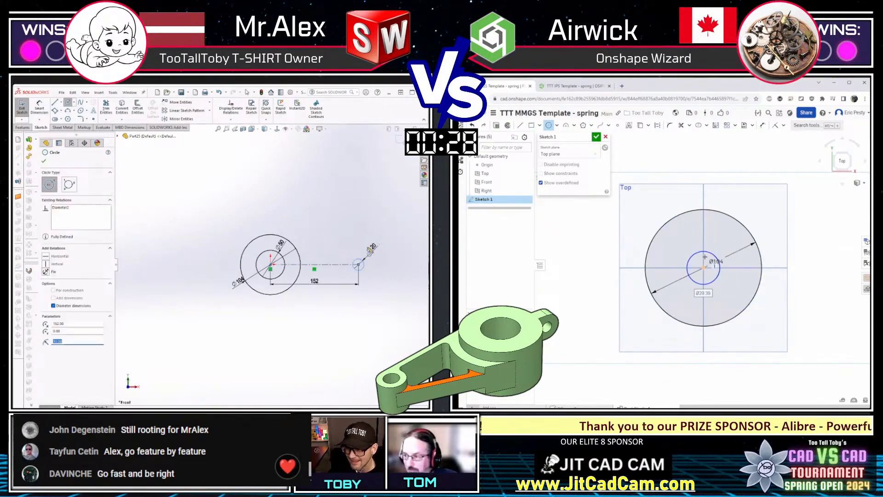
type("50")
key("Return")
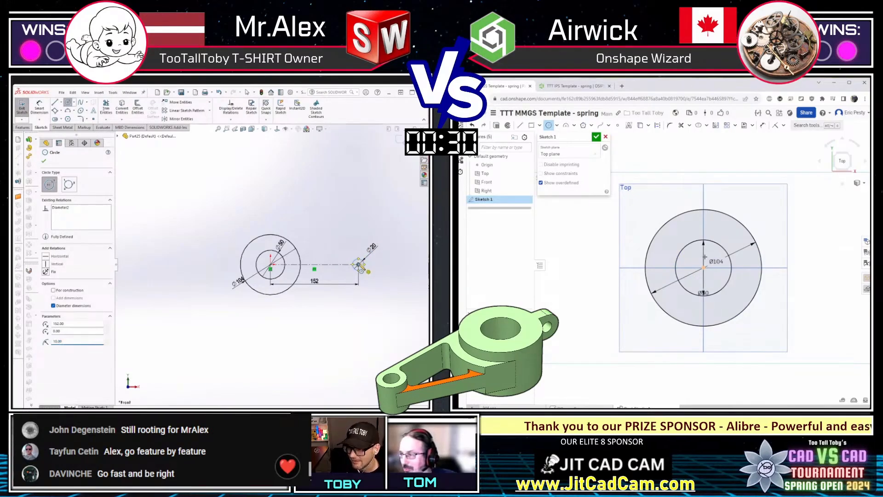
left_click(358, 264)
key("Return")
Draw a horizontal line about 175 mm long from the origin in Onshape, and a lower line tangent to both outer circles in SOLIDWORKS
middle_click_drag(703, 223, 640, 225)
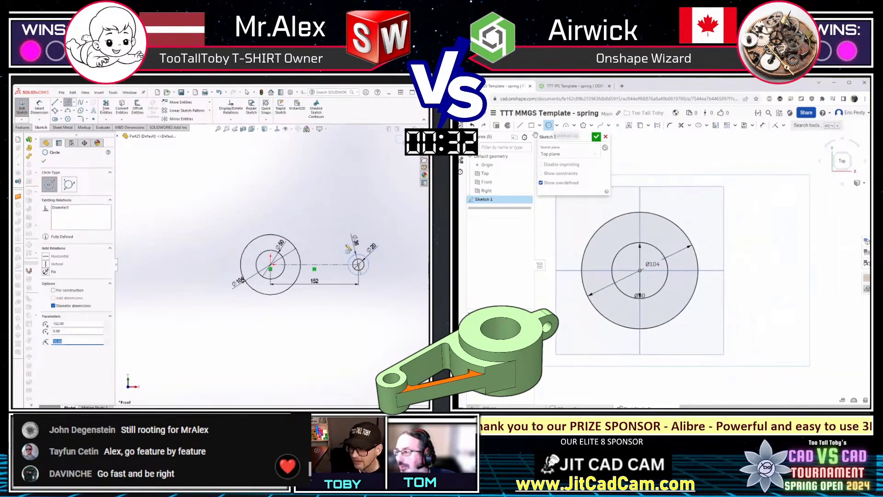
left_click(520, 125)
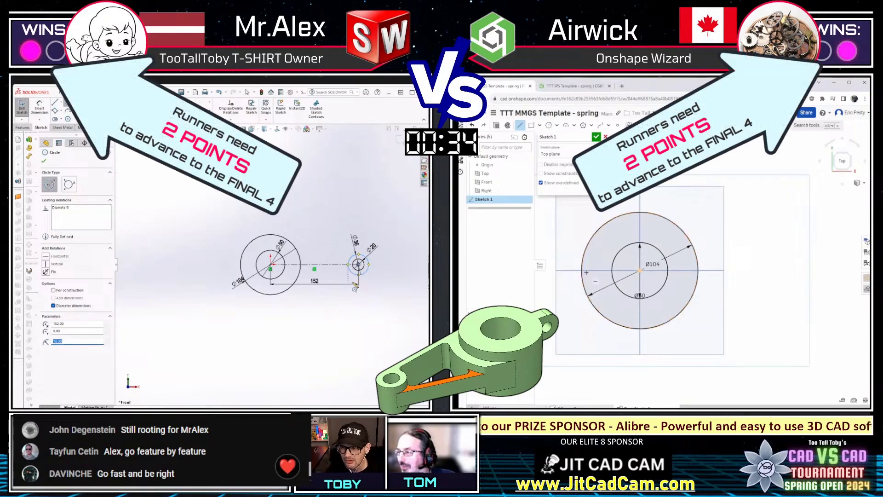
key("l")
left_click(640, 270)
left_click(364, 275)
left_click(361, 275)
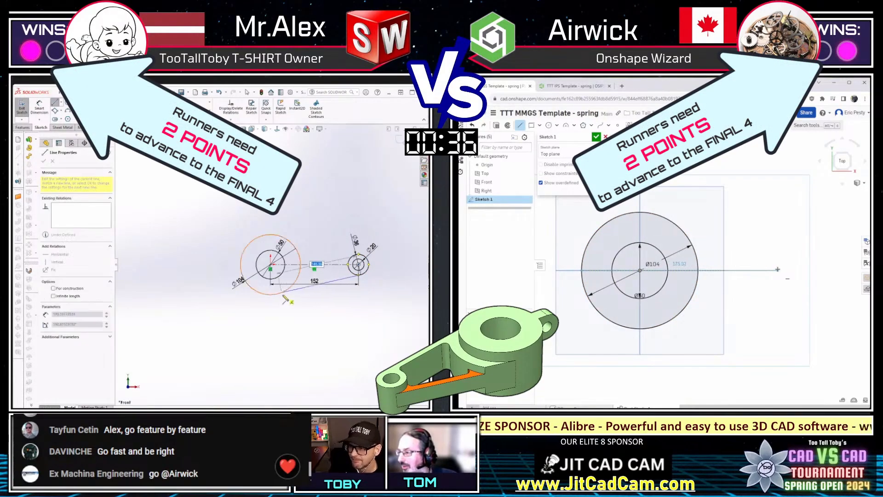
left_click(777, 270)
left_click(276, 293)
scroll(328, 281, "down", 5)
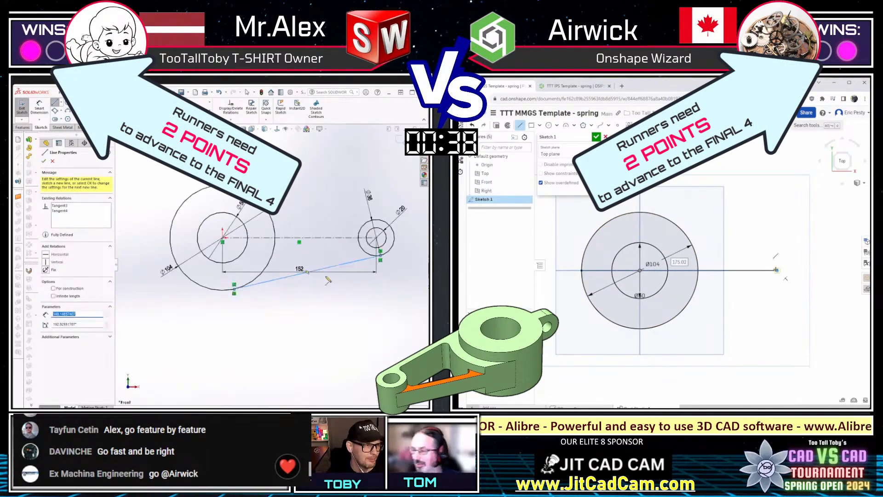
scroll(328, 281, "up", 2)
key("Escape")
key("Escape")
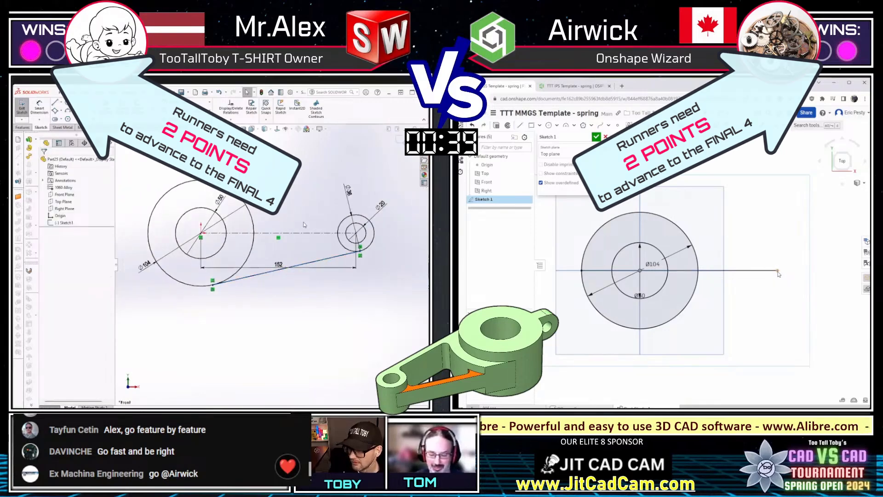
Mirror the lower tangent line about the centerline in SOLIDWORKS, and place a circle centered on the horizontal line in Onshape
left_click(299, 265)
key("c")
left_click(301, 233, "ctrl")
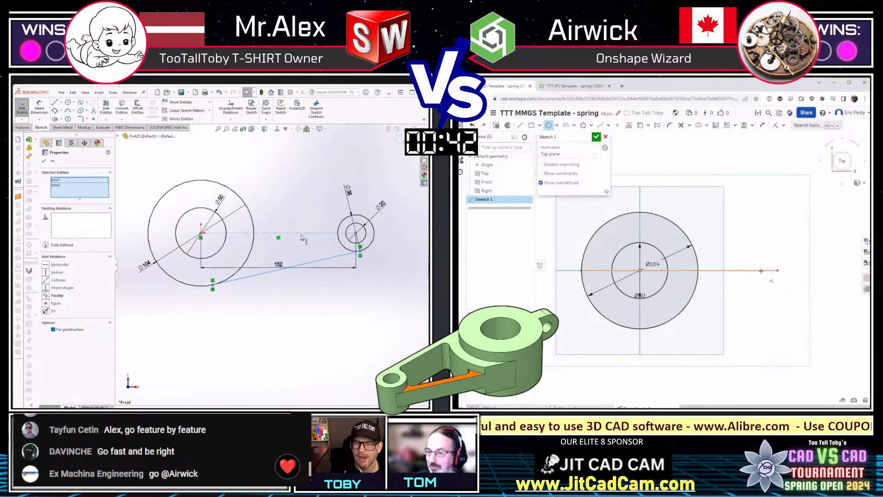
right_click(302, 237)
left_click(760, 270)
left_click(307, 226)
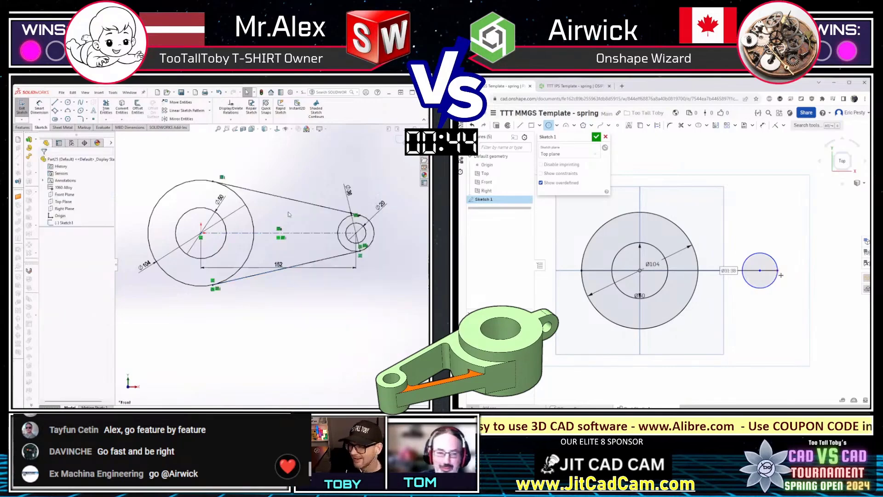
Set the small Onshape circle's diameter to 18*2 mm and add a concentric 20 mm diameter circle
type("18*2")
key("Return")
scroll(288, 212, "up", 1)
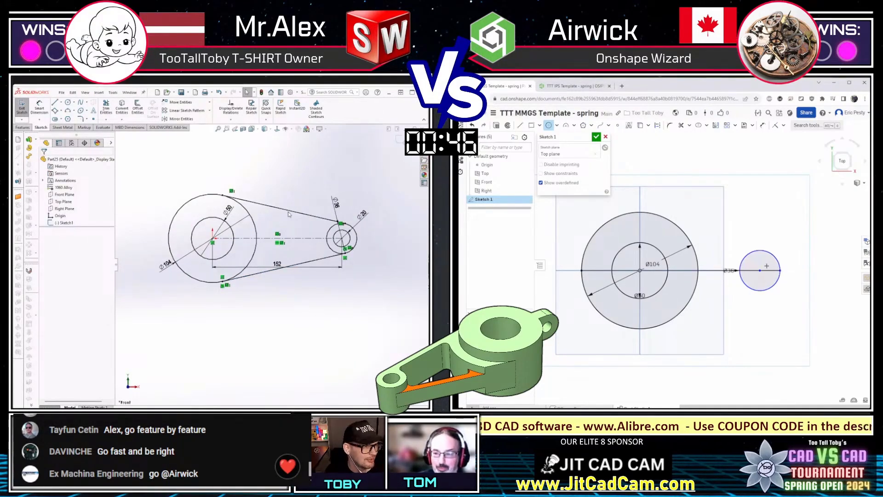
left_click(760, 270)
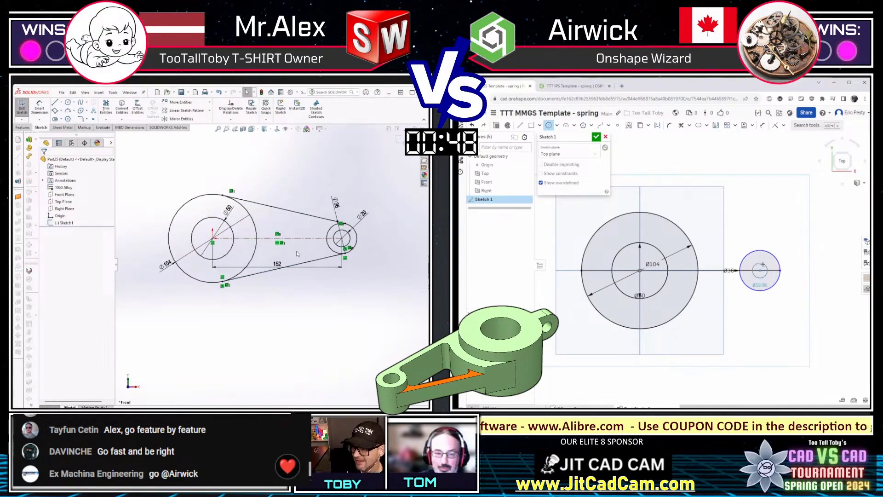
type("20")
key("Return")
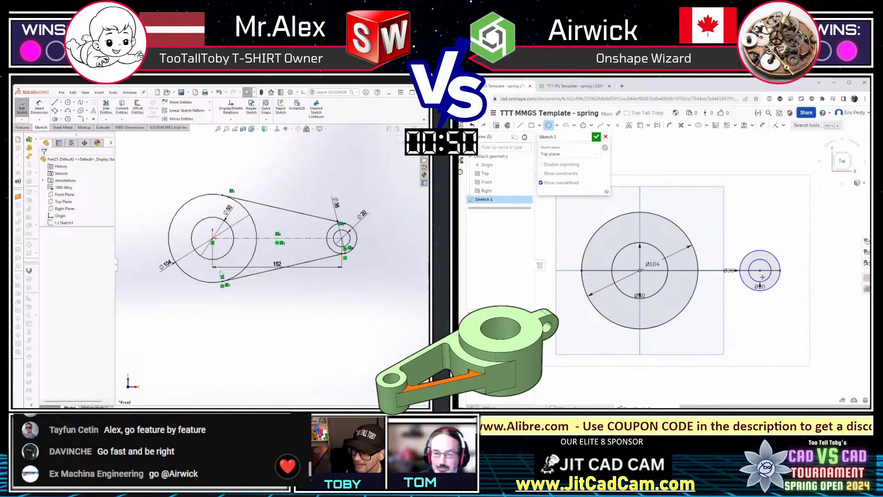
Draw an upper line in Onshape tangent to the 36 mm and 104 mm circles, and start a Boss-Extrude of the SOLIDWORKS sketch
key("l")
key("e")
left_click(764, 251)
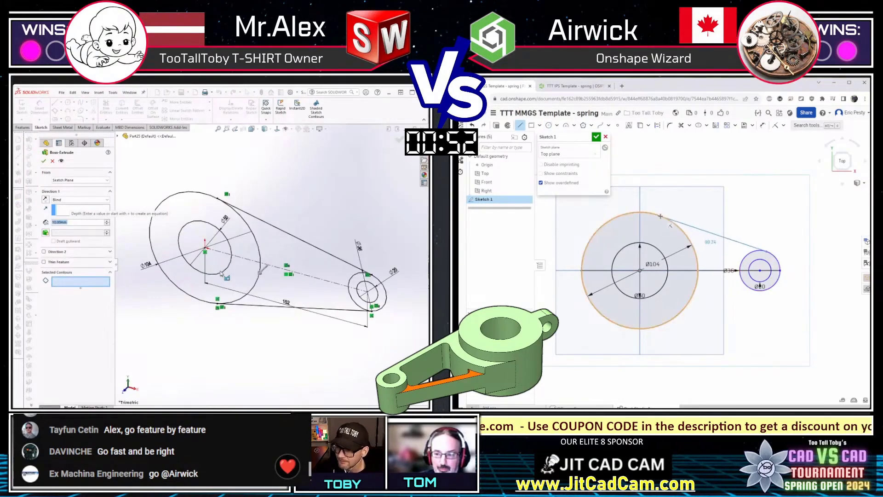
left_click(657, 214)
key("t")
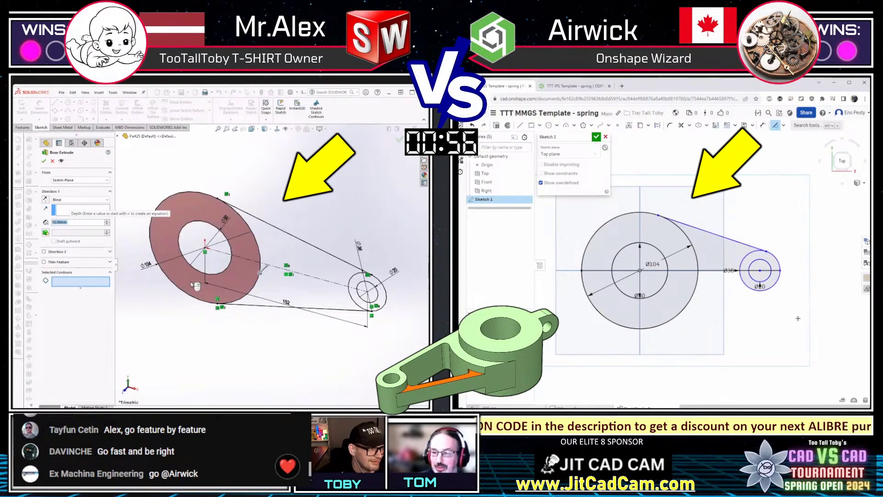
Dimension the Onshape circle centers 152 mm apart, and extrude the large ring contour 66 mm with the Mid Plane option in SOLIDWORKS
type("d")
type("66")
key("Return")
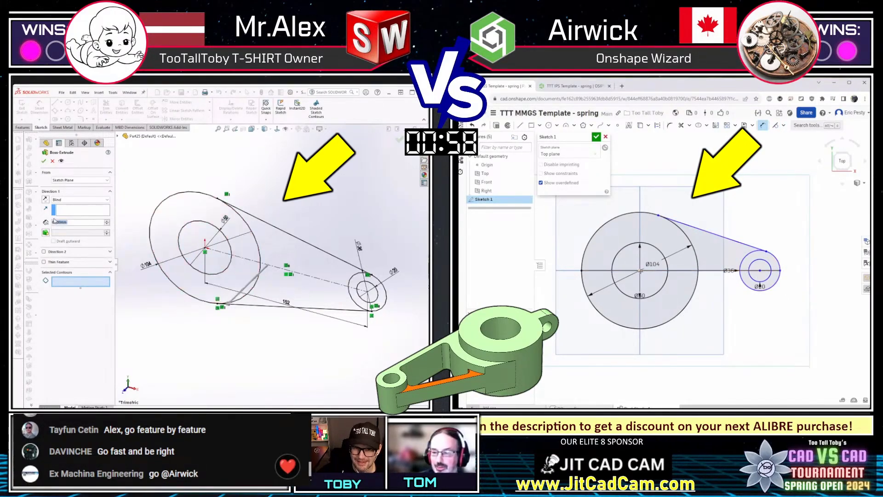
left_click(640, 270)
left_click(76, 200)
left_click(696, 328)
left_click(75, 229)
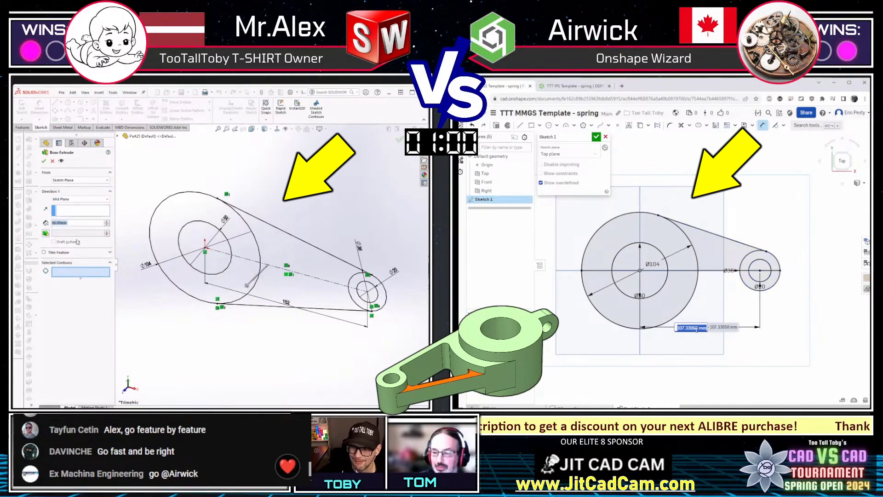
type("152")
key("Return")
left_click(178, 273)
key("Return")
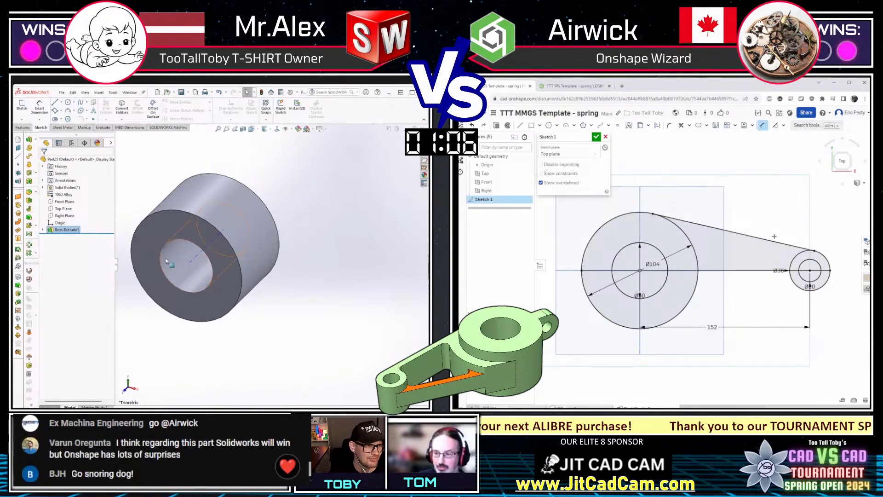
Start another mid-plane extrusion from Sketch1 in SOLIDWORKS, and add a 130 mm diameter circle at the origin in Onshape
left_click(44, 230)
left_click(63, 237)
left_click(549, 126)
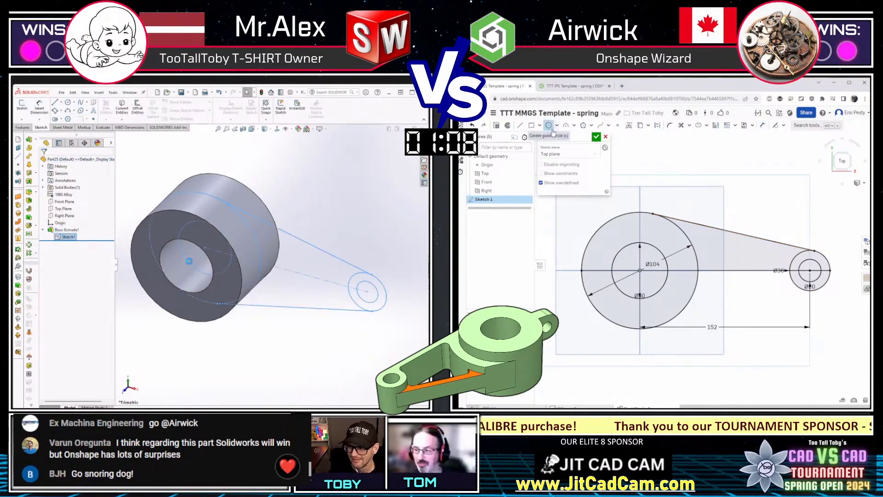
key("e")
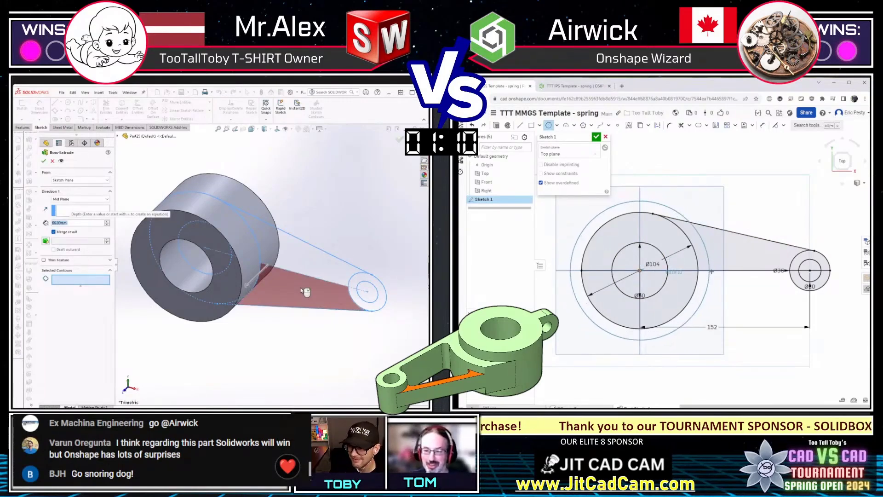
left_click(711, 270)
left_click(711, 269)
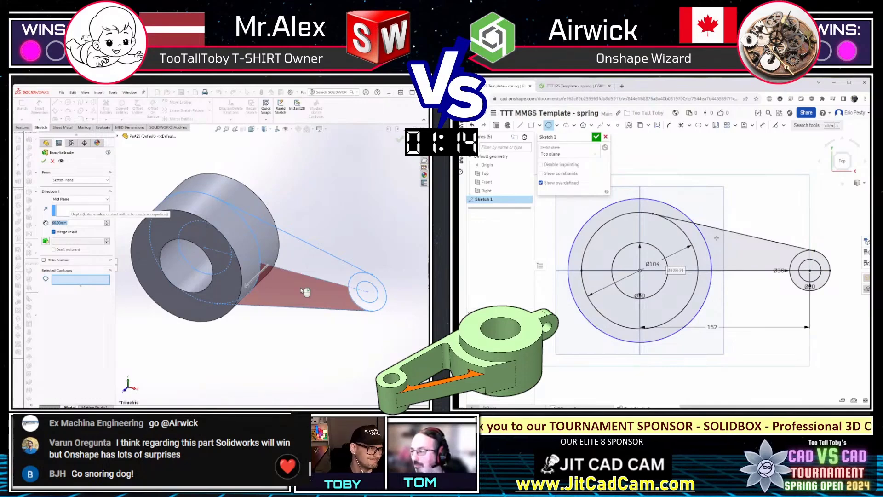
type("65")
key("Return")
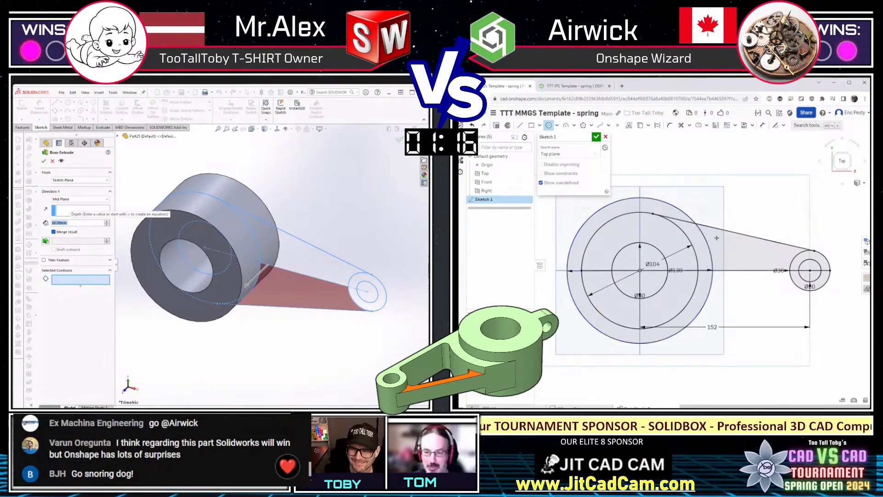
Extrude the arm and small-boss contours from the reused sketch in SOLIDWORKS, leaving the 20 mm hole open
scroll(717, 258, "down", 1)
left_click(316, 263)
scroll(722, 261, "up", 1)
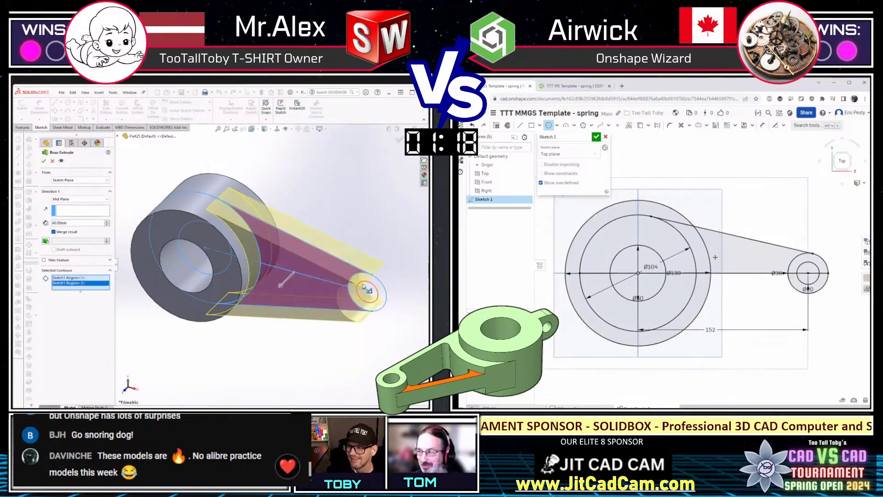
left_click(374, 283)
right_click(373, 283)
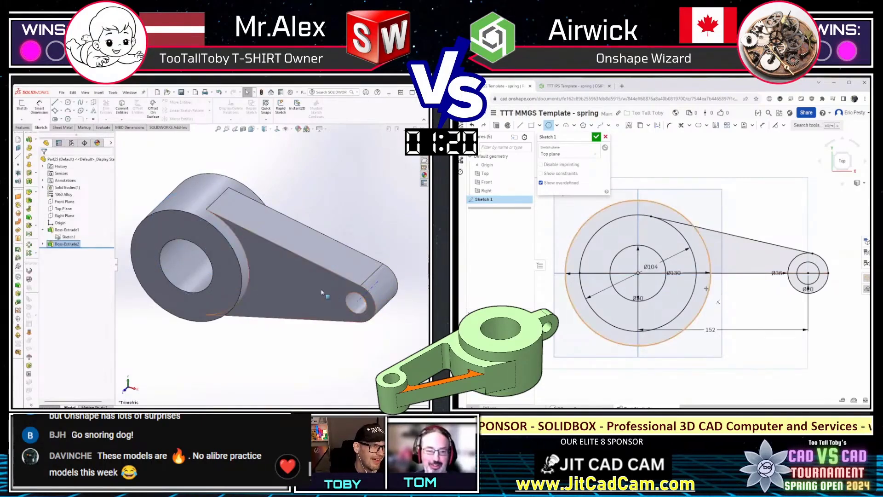
Select the upper half-ring region of the Onshape sketch, and open a new sketch on the arm's front face in SOLIDWORKS
left_click(663, 240)
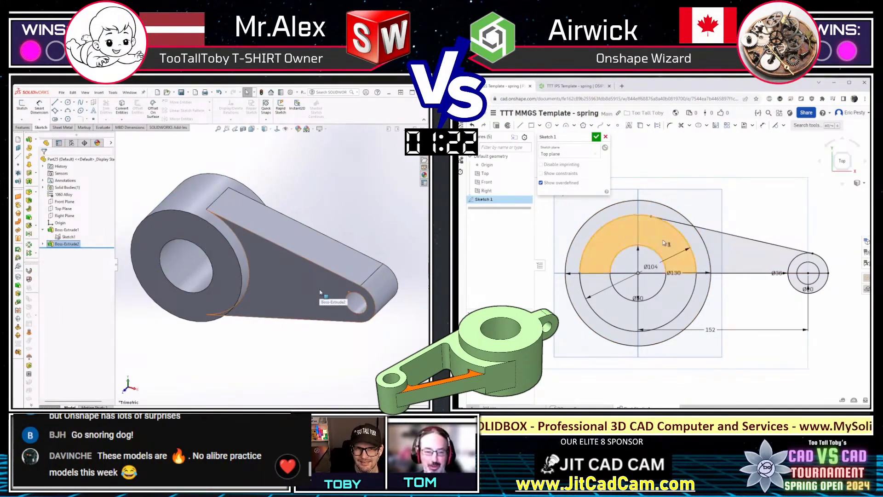
left_click(698, 246)
left_click(696, 245)
left_click(320, 290)
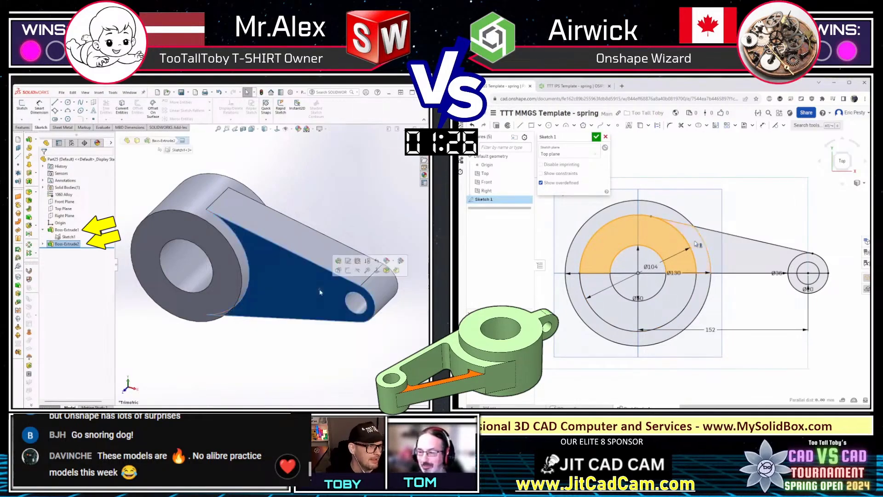
key("s")
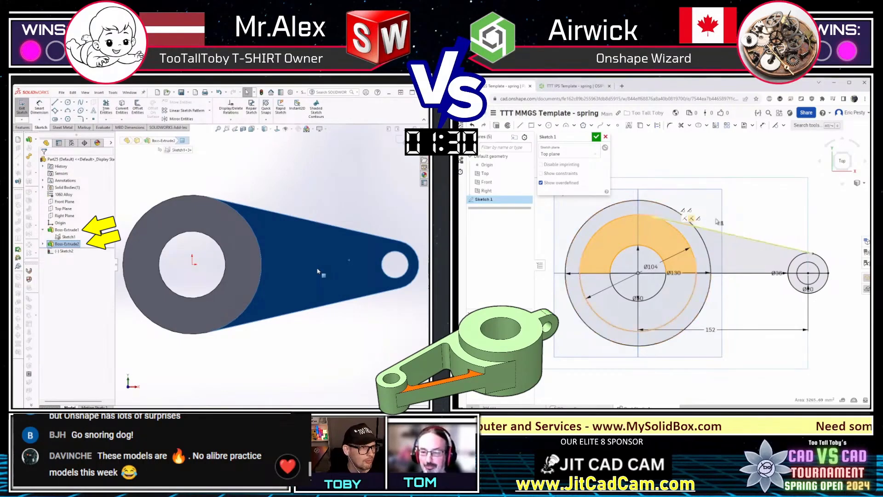
Try to offset the arm face's outline by 10 mm in SOLIDWORKS, and start extruding the half-ring region in Onshape
right_click_drag(376, 189, 298, 187)
key("shift+e")
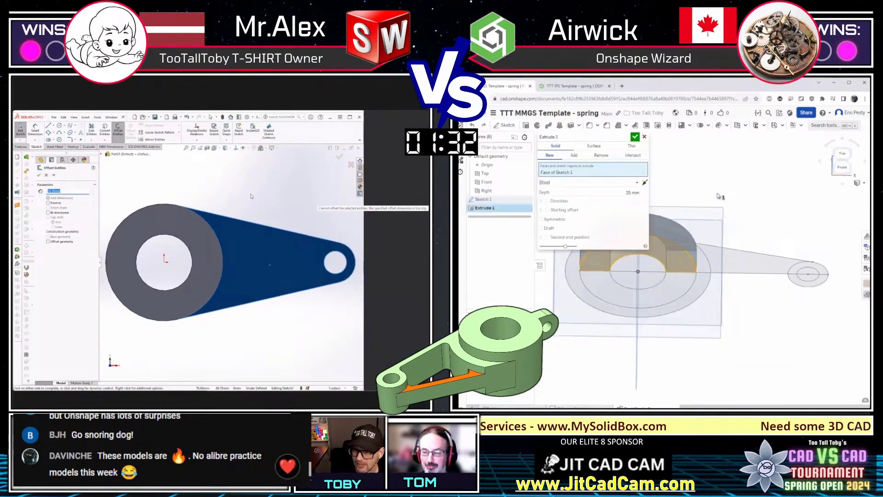
left_click(619, 191)
left_click(307, 262)
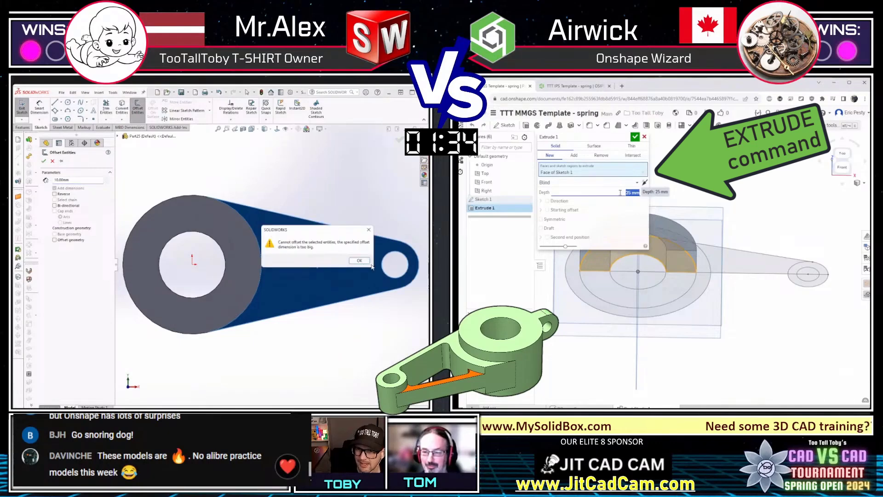
key("Escape")
key("Escape")
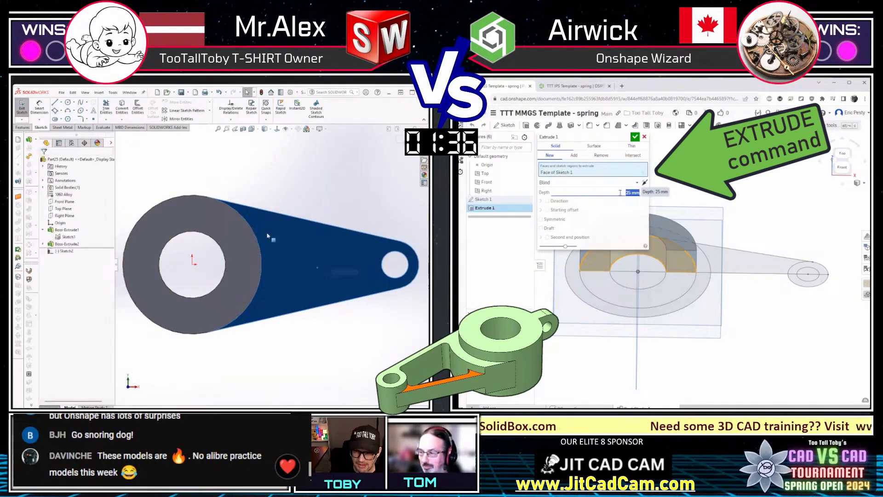
Extrude the half-ring 66/2 mm as a new solid in Onshape, and reselect the arm's front face in SOLIDWORKS
type("66/2")
left_click(290, 254)
key("Return")
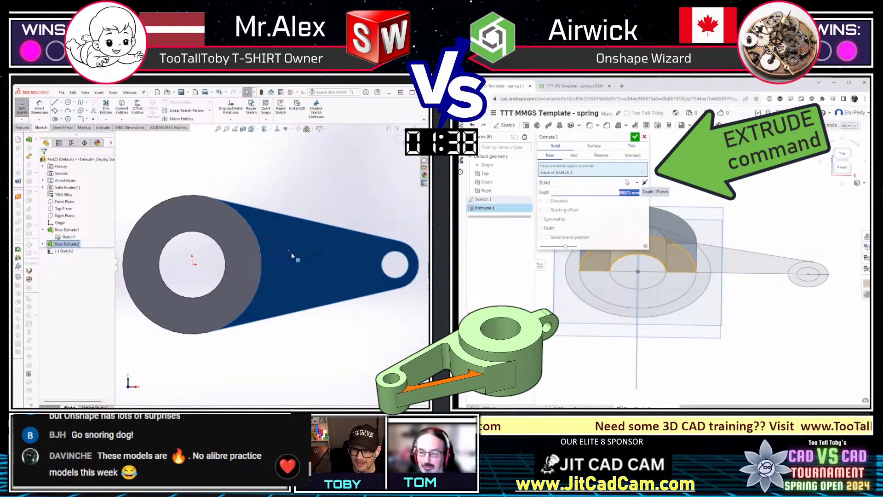
key("shift+Return")
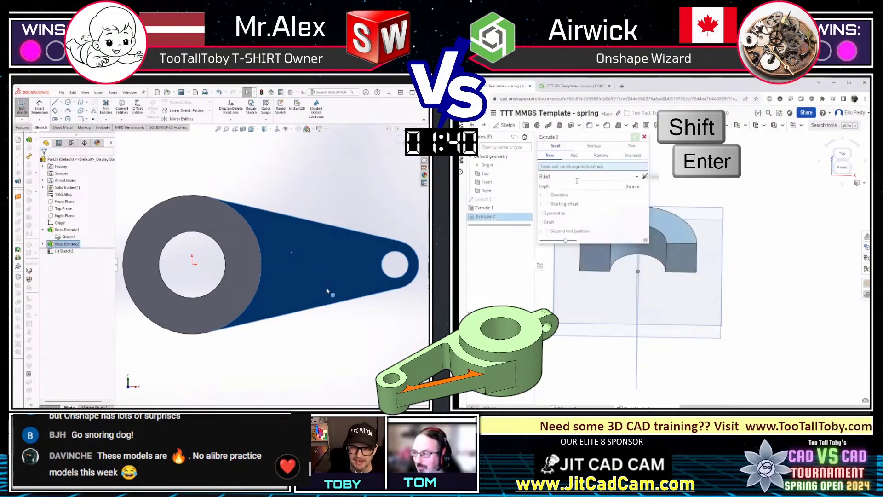
Add a 20 mm extrusion of the arm and small-boss regions in Onshape, and reverse the arm outline offset inward in SOLIDWORKS
left_click(525, 199)
left_click(138, 108)
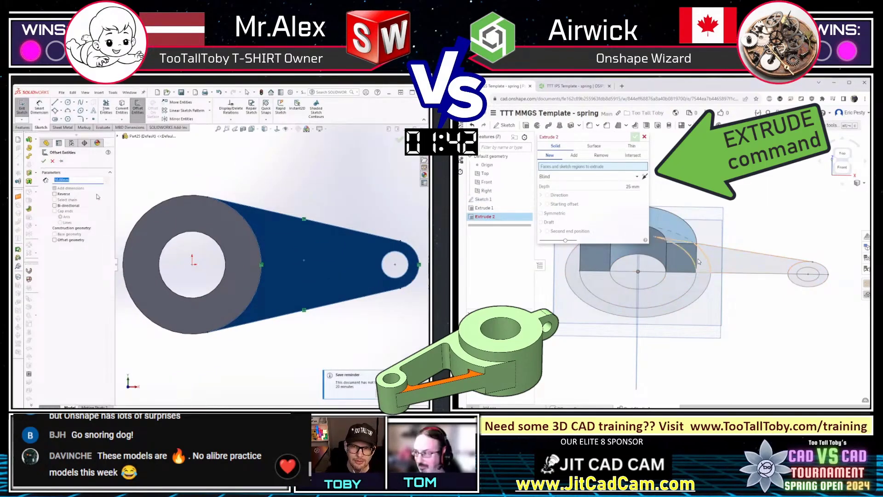
left_click(743, 267)
key("Return")
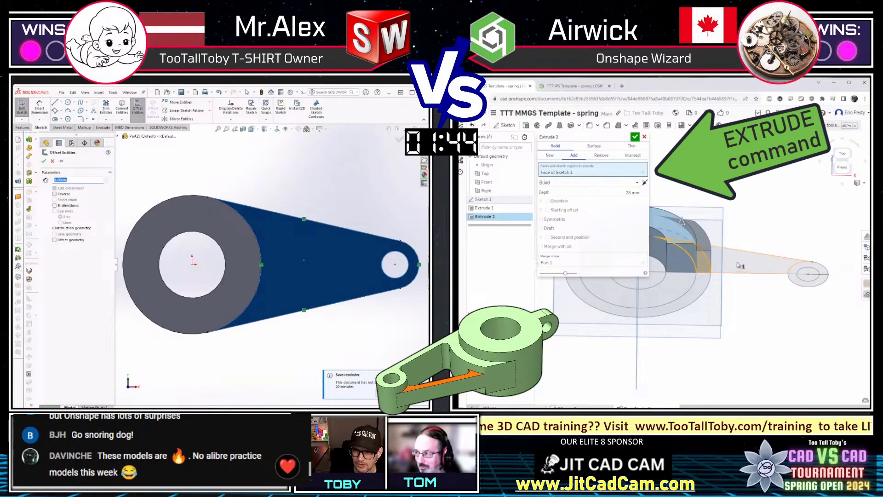
left_click(741, 265)
left_click(792, 270)
left_click(56, 194)
left_click(54, 193)
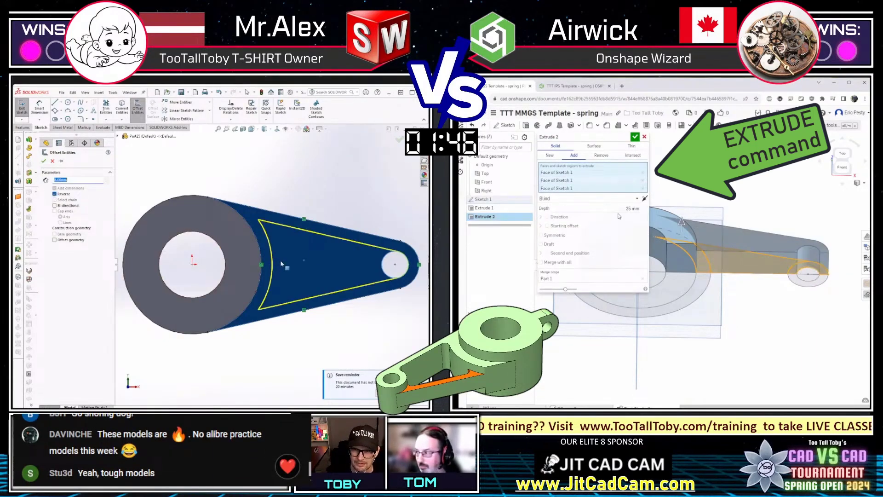
left_click(621, 208)
type("20")
key("Return")
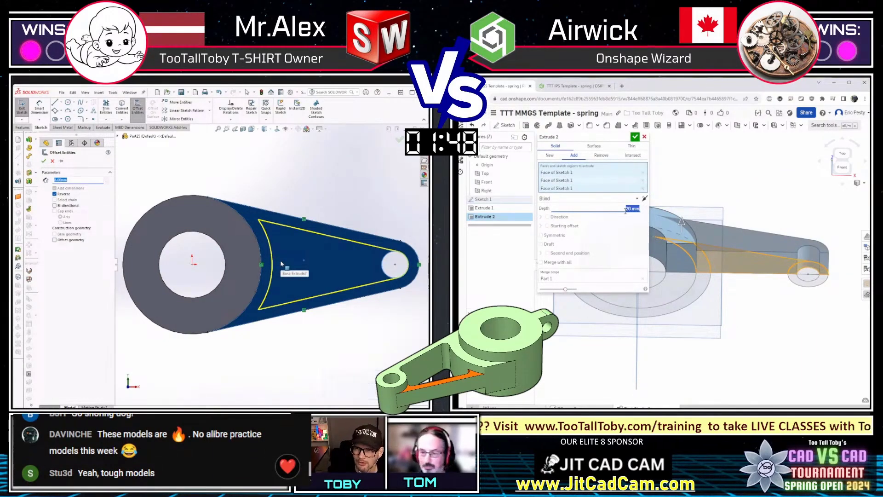
key("Return")
Accept the inward outline offset in SOLIDWORKS, and open a new sketch on the arm's top face in Onshape
scroll(690, 219, "down", 2)
scroll(706, 223, "down", 2)
middle_click_drag(707, 223, 700, 247)
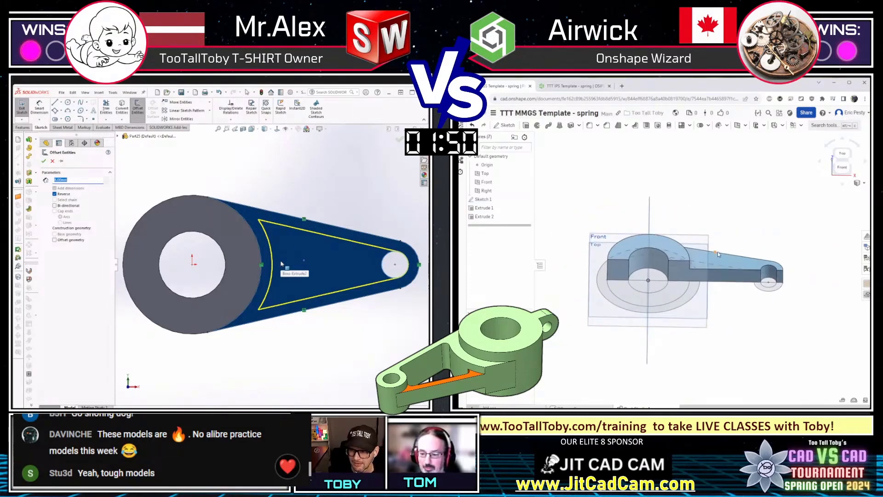
key("Return")
left_click(714, 258)
key("shift+s")
key("n")
Sketch a circle in SOLIDWORKS centred on the arm's small hole and reaching the small boss's outer edge
left_click(394, 265)
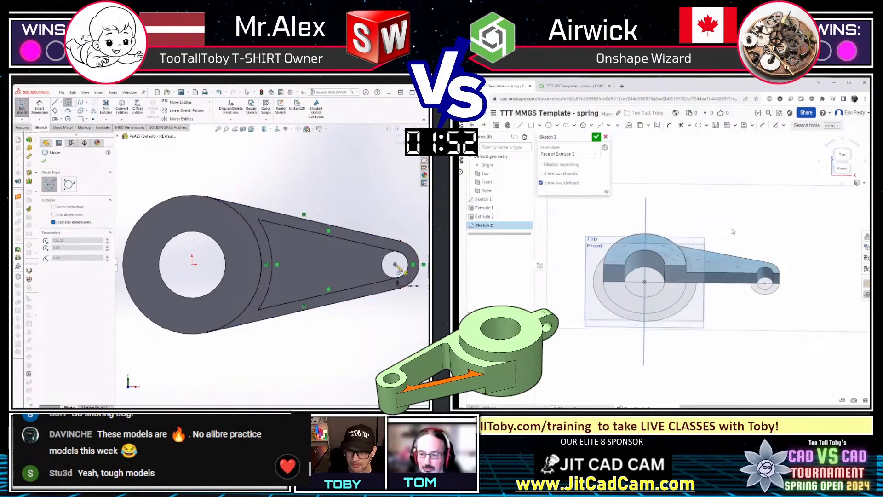
scroll(687, 269, "up", 2)
left_click(647, 251)
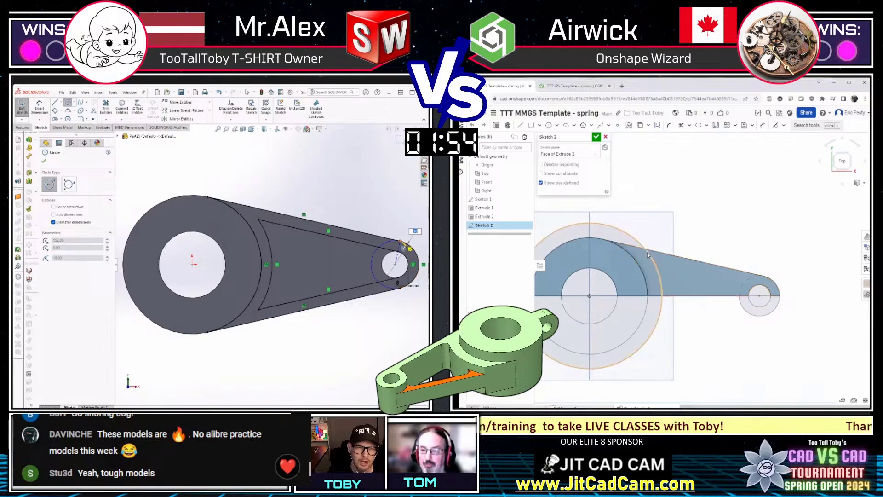
left_click(400, 241)
key("Escape")
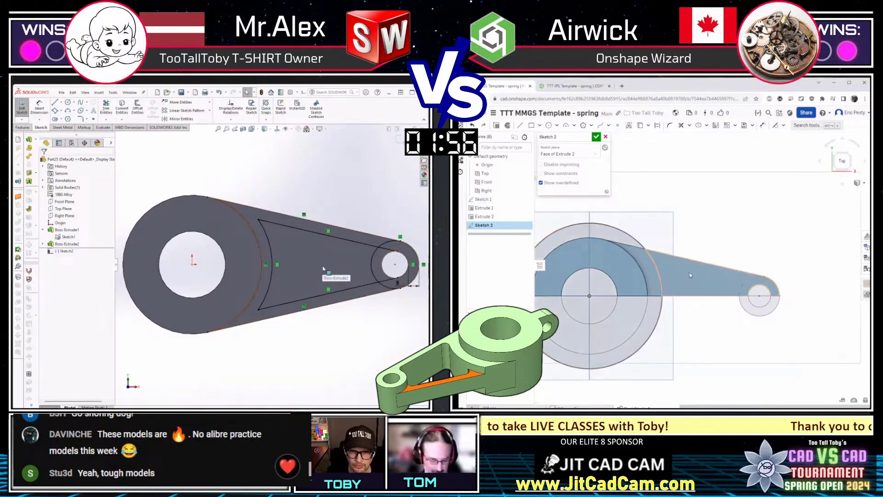
Trim the pocket outline against the boss circle in SOLIDWORKS, and try to offset the whole arm face outline in Onshape
right_click_drag(689, 275, 691, 270)
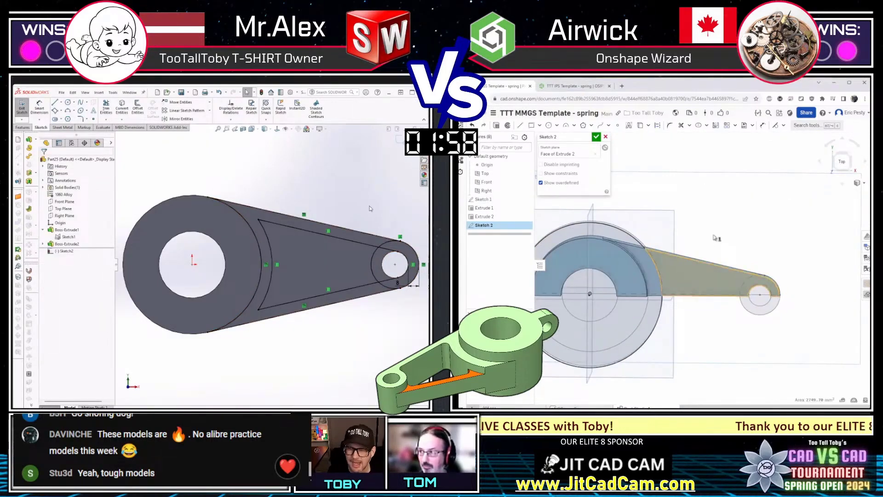
key("o")
key("t")
left_click_drag(390, 232, 392, 299)
left_click(698, 268)
middle_click_drag(697, 248, 705, 224)
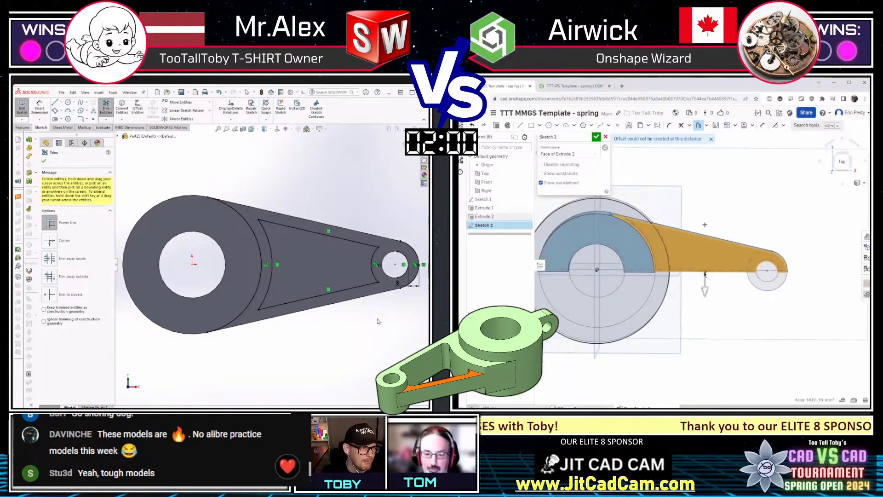
key("Escape")
right_click_drag(705, 229, 706, 221)
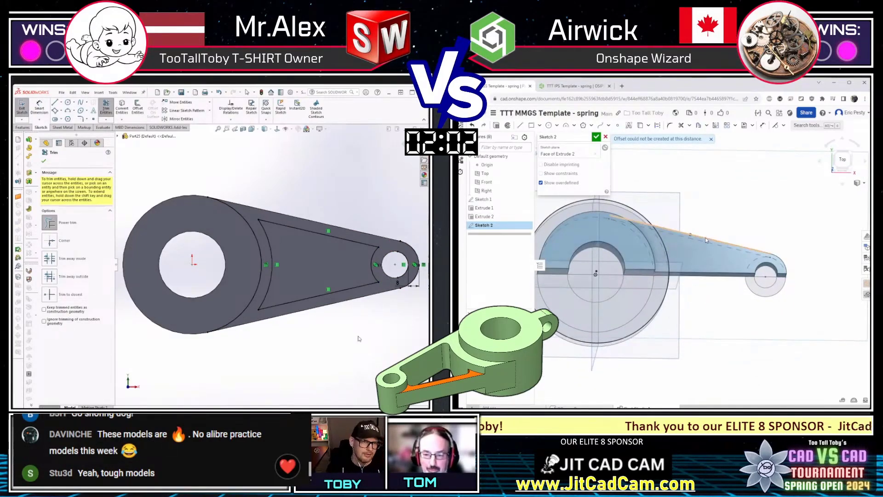
Offset the arm's upper edge inward in Onshape, and pick the four pocket corners for 6 mm sketch fillets in SOLIDWORKS
left_click(705, 238)
type("of")
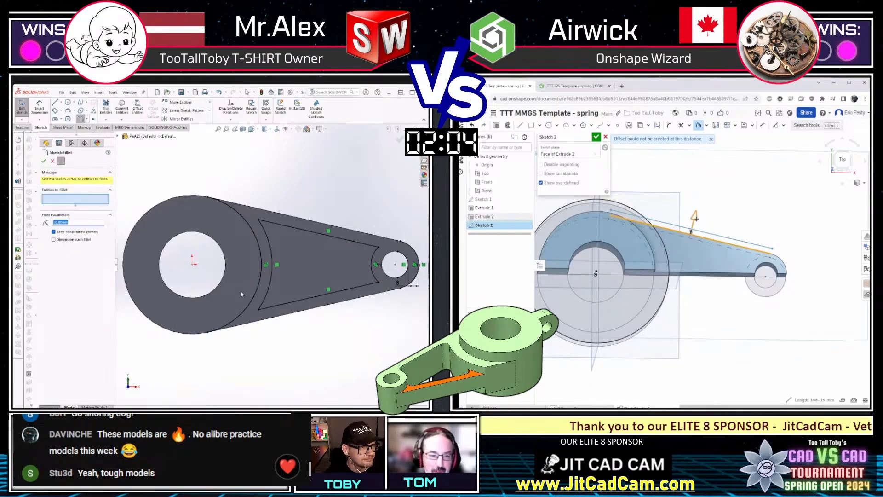
type("6")
left_click(696, 217)
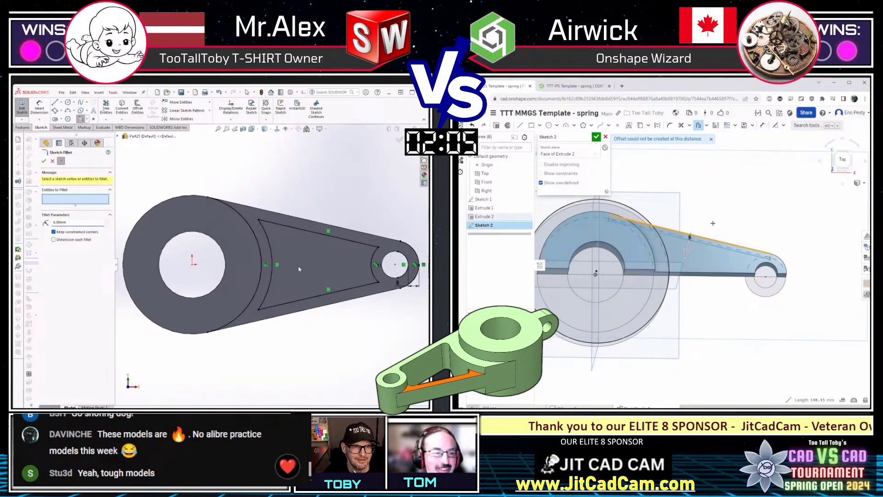
left_click(259, 220)
left_click(259, 310)
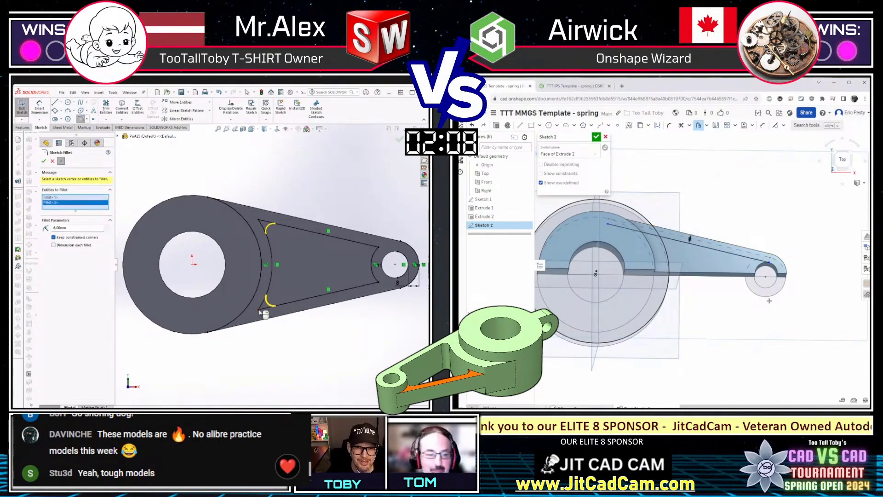
left_click(378, 281)
key("Escape")
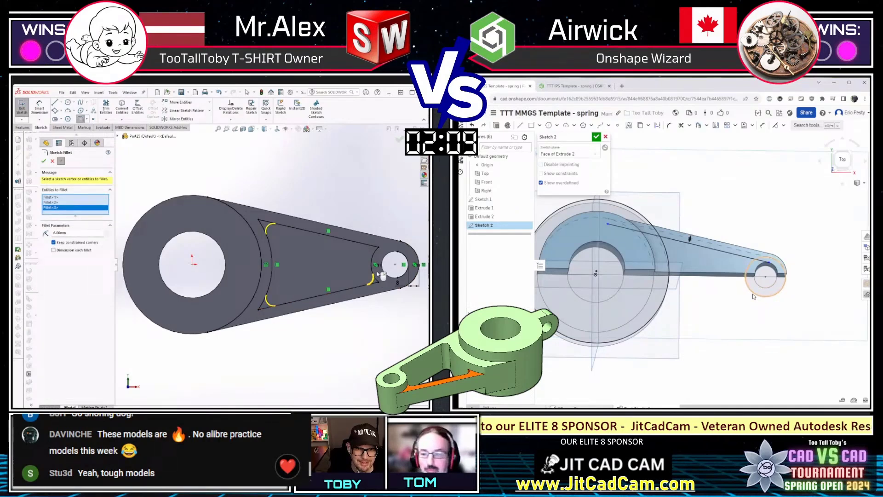
left_click(377, 248)
Cut the arm's pocket region through all in Onshape, and apply the pocket corner fillets in SOLIDWORKS
left_click(704, 264)
key("shift+e")
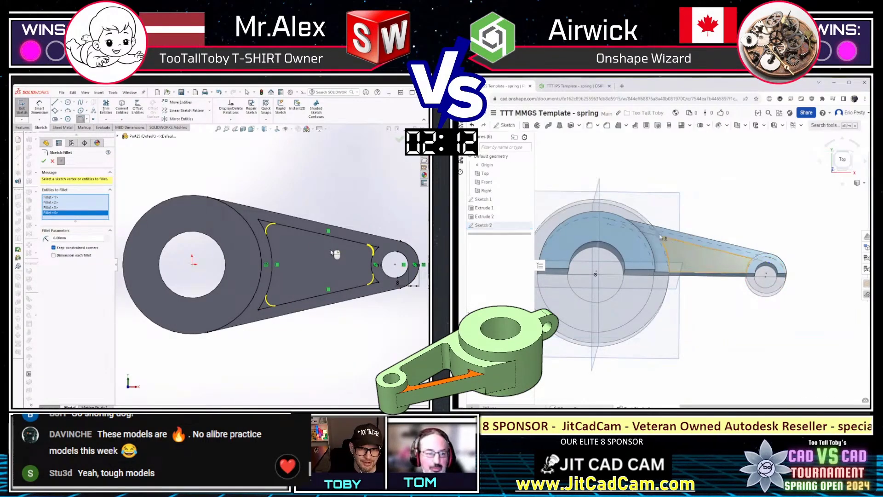
left_click(600, 156)
left_click(586, 182)
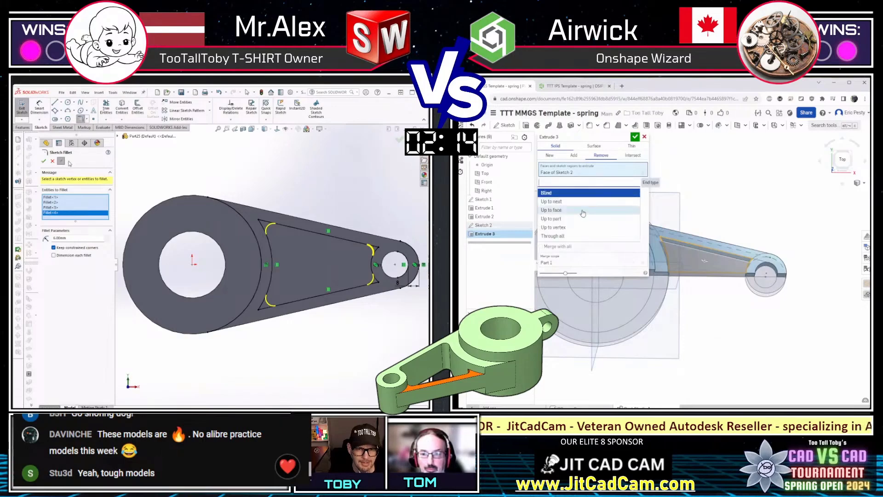
left_click(44, 161)
left_click(575, 234)
left_click(635, 137)
scroll(733, 211, "down", 3)
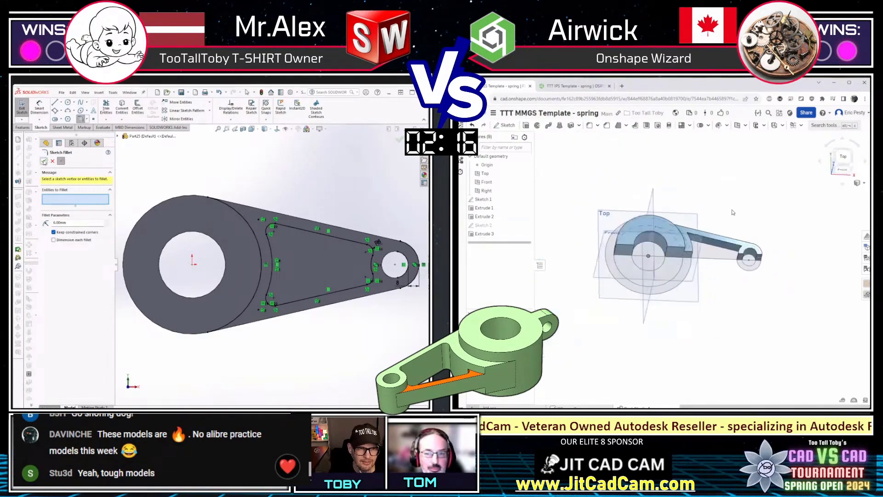
right_click_drag(733, 211, 737, 221)
left_click(43, 161)
Fillet the pocket's two inner corner edges in Onshape, and select the pocket contour for a cut extrude in SOLIDWORKS
middle_click_drag(737, 220, 749, 245)
key("e")
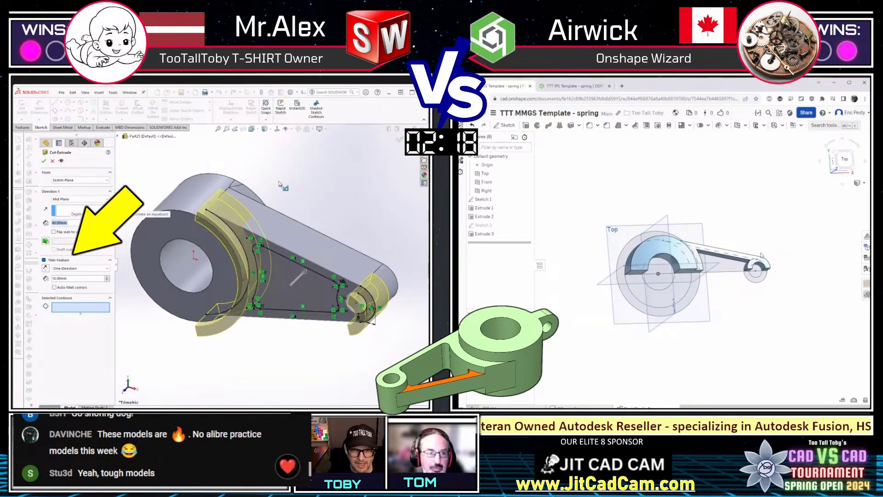
key("shift+f")
key("Escape")
scroll(752, 256, "up", 4)
left_click(748, 274)
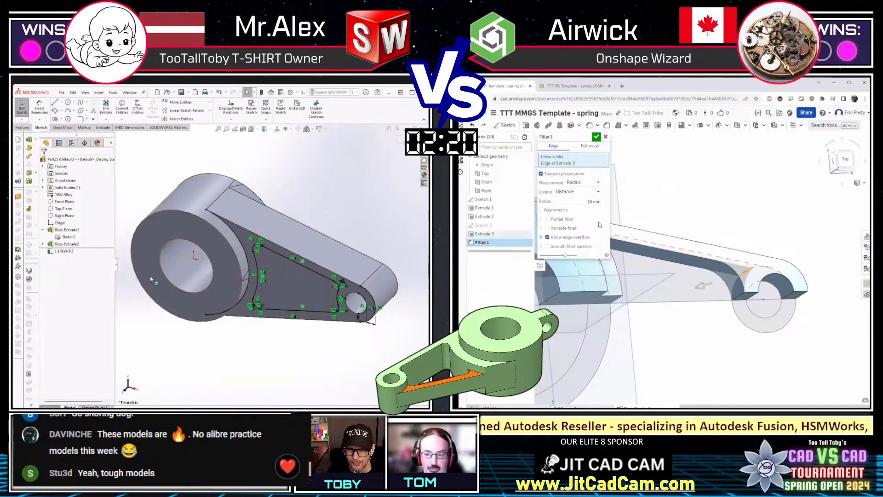
mouse_move(747, 274)
right_mouse_down()
mouse_move(677, 231)
mouse_move(660, 236)
right_mouse_up()
key("e")
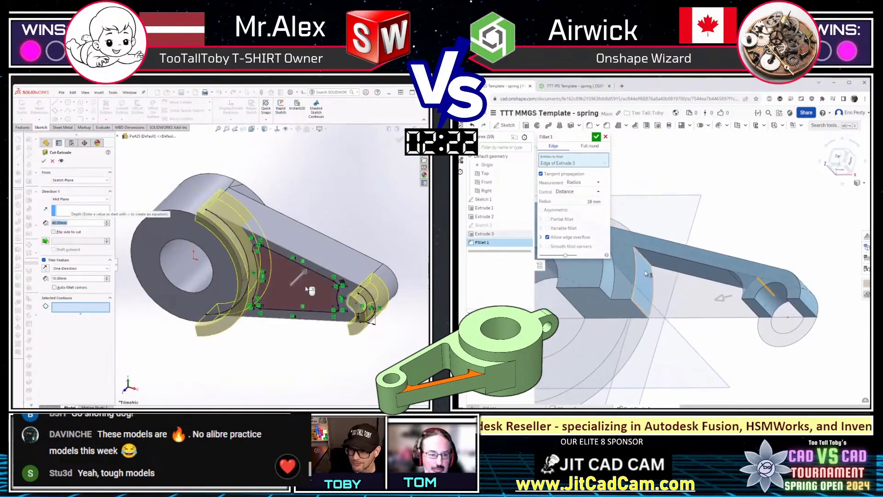
left_click(644, 260)
left_click(303, 290)
left_click(595, 210)
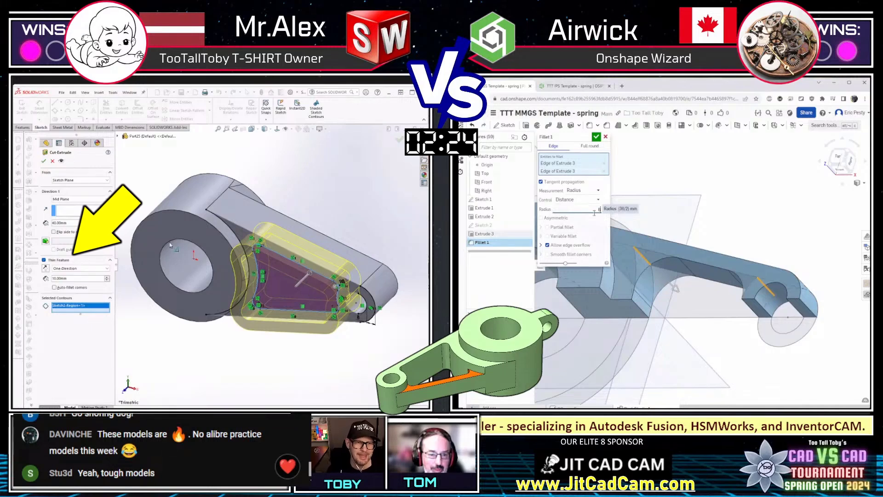
key("Return")
Cut the selected pocket contour into the arm with a depth of 10 mm in SOLIDWORKS
scroll(607, 201, "down", 2)
right_click_drag(607, 201, 660, 253)
left_click_drag(69, 223, 47, 224)
right_click_drag(660, 252, 597, 251)
type("10")
key("Return")
Sketch a rectangle about 18 mm wide beside the hub's cut face in Onshape, and deepen the SOLIDWORKS pocket cut through the arm
left_click(597, 251)
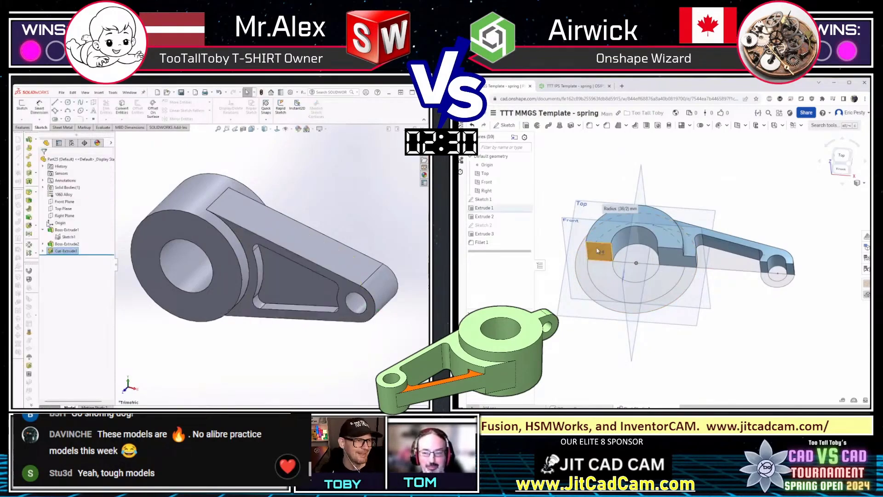
key("shift+s")
key("n")
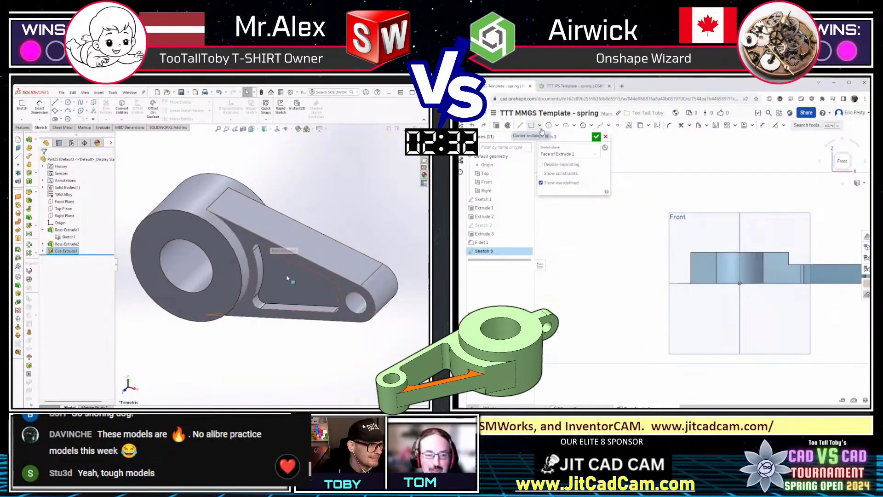
left_click(294, 291)
left_click(532, 125)
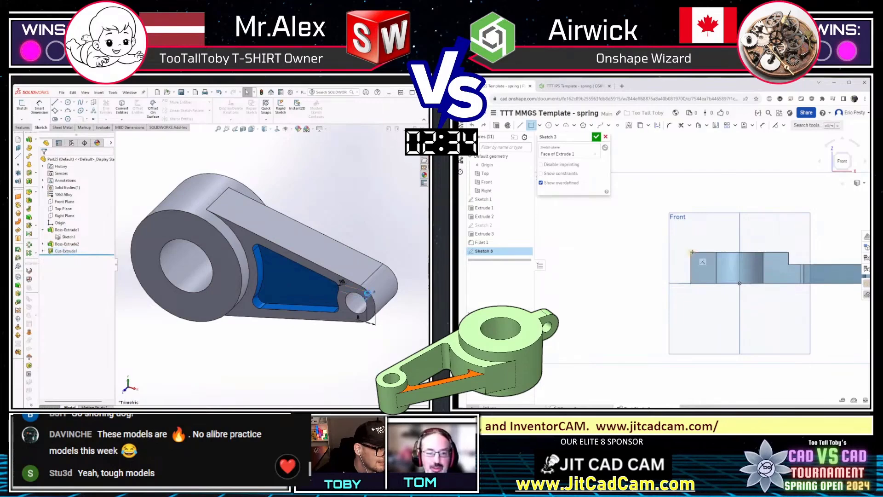
double_click(368, 294)
key("Return")
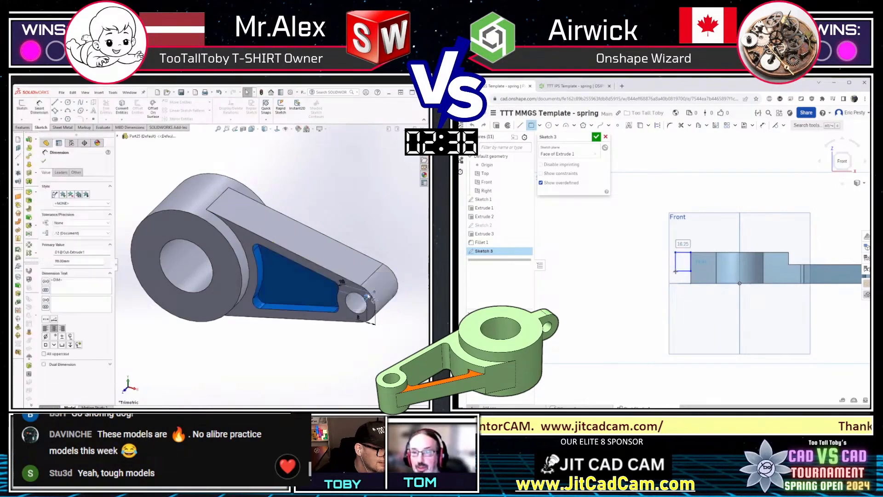
left_click(675, 271)
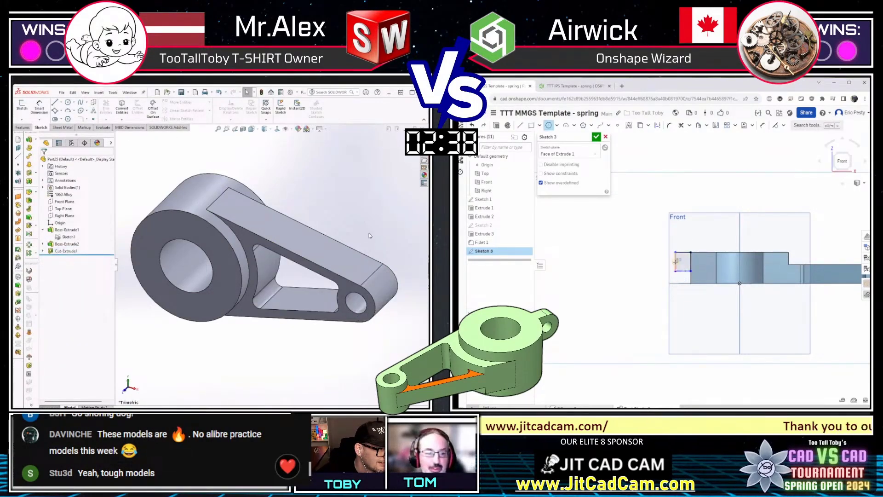
Sketch a 36 mm diameter circle centred on the midpoint of the rectangle's outer edge in Onshape
left_click(675, 261)
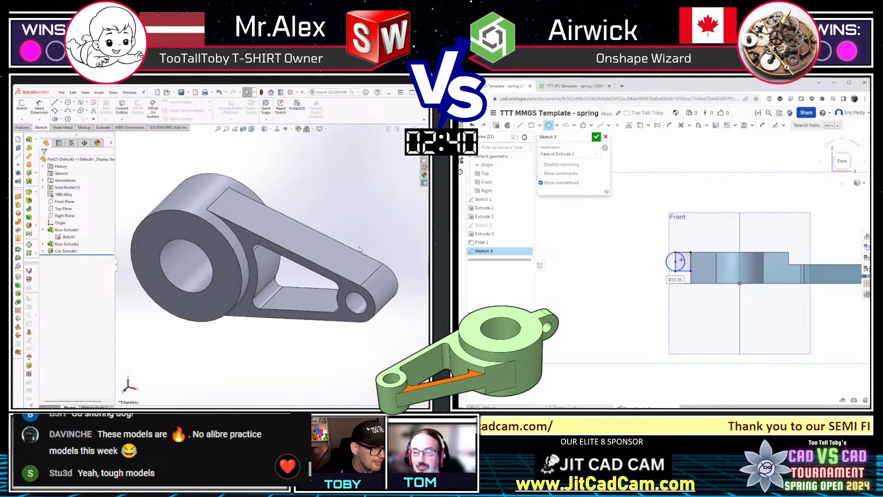
middle_click_drag(359, 248, 373, 220)
type("16")
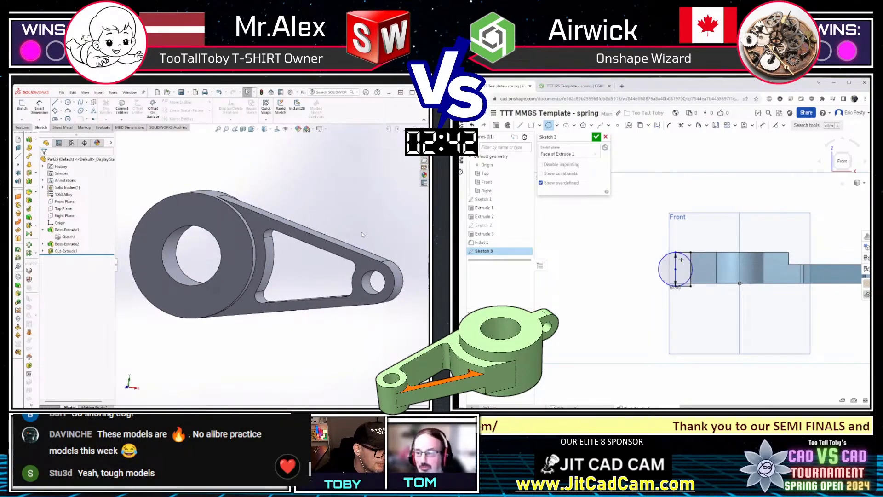
scroll(661, 285, "up", 3)
middle_click_drag(733, 301, 707, 316)
Sketch a hub-centred circle reaching the pocket's inner edge in SOLIDWORKS, and dimension the Onshape circle's centre from the origin
left_click(309, 239)
key("s")
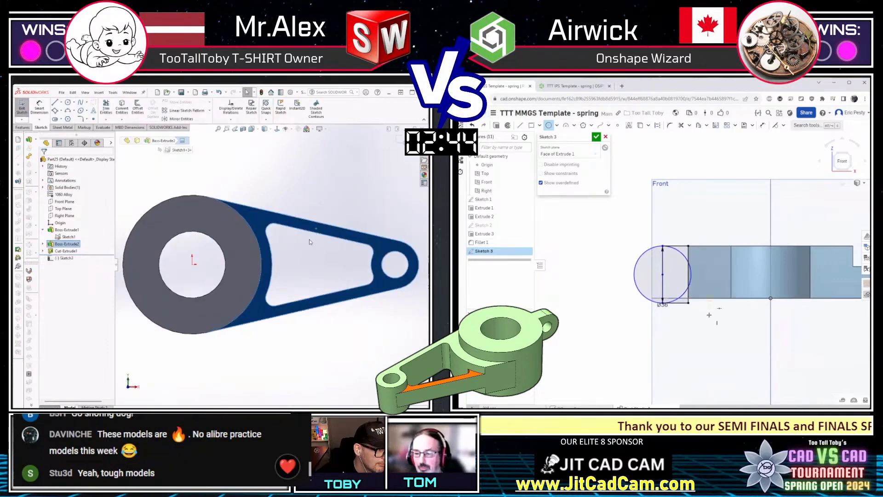
left_click(193, 264)
left_click(770, 298)
left_click(267, 234)
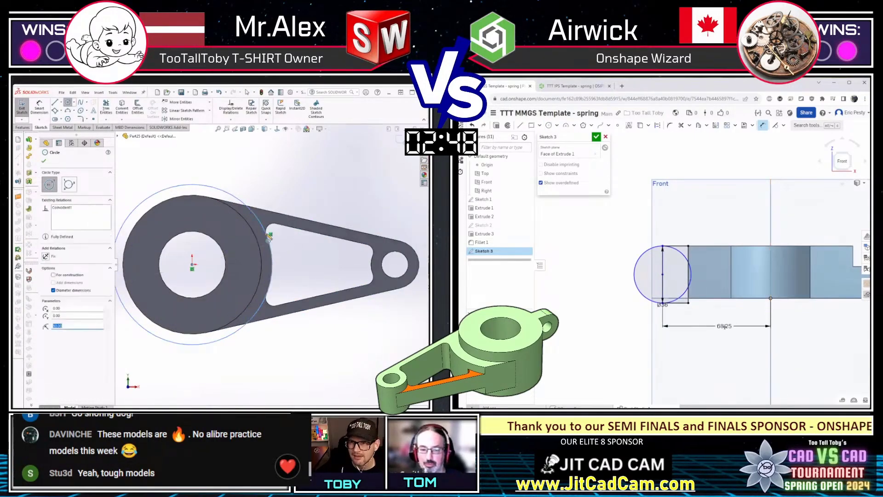
left_click(269, 236)
key("Escape")
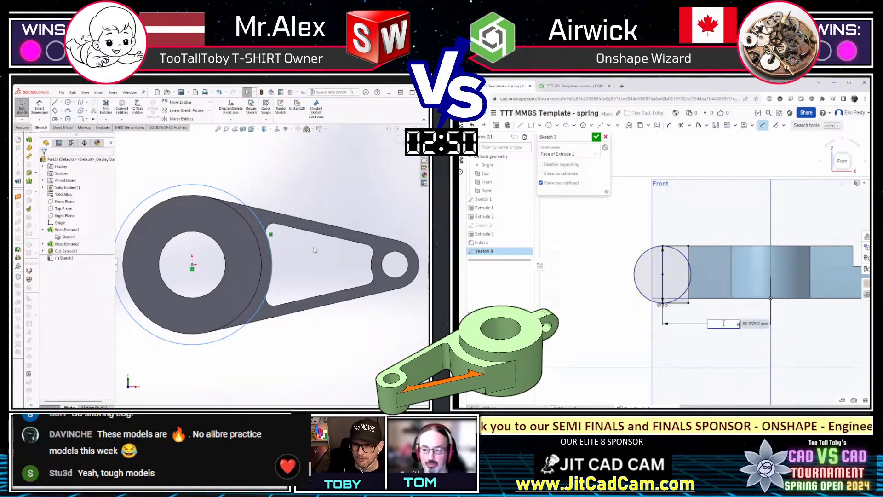
Set the circle centre's distance from the origin to 65 mm and finish the Onshape sketch
type("85")
key("Return")
scroll(719, 306, "down", 1)
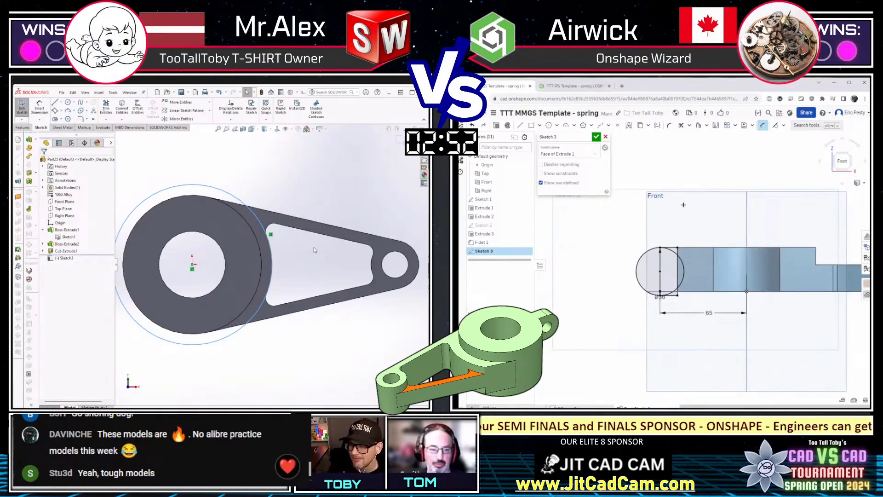
right_click_drag(684, 205, 668, 242)
scroll(612, 294, "down", 3)
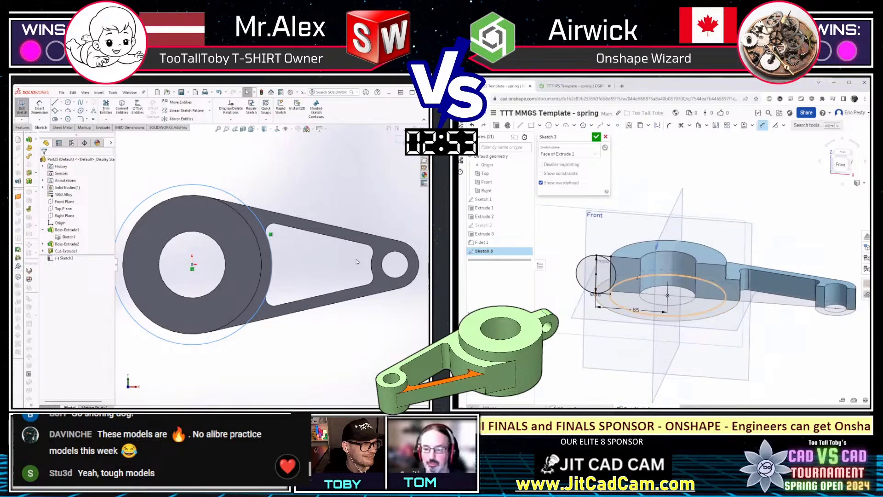
left_click(597, 137)
Sketch a circle centred on the SOLIDWORKS end boss out to the pocket's end, and mirror the Onshape body with only Y and Z enabled
key("s")
key("c")
left_click(657, 167)
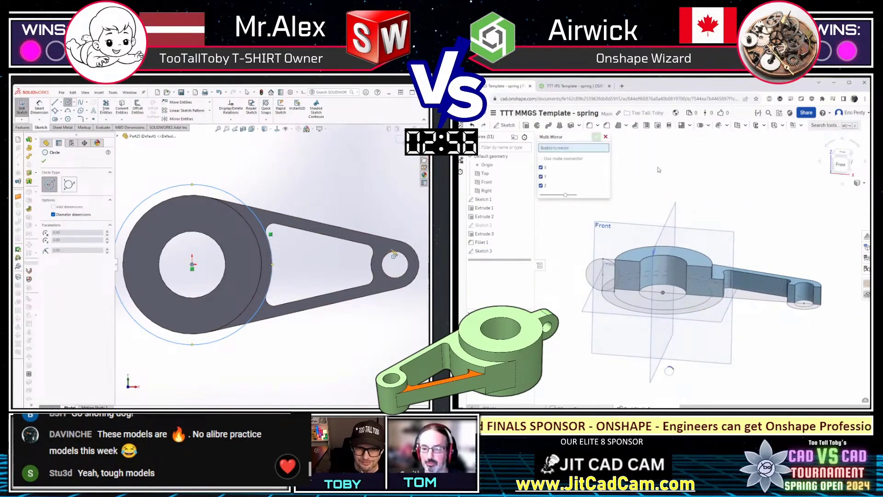
left_click(692, 273)
left_click(394, 264)
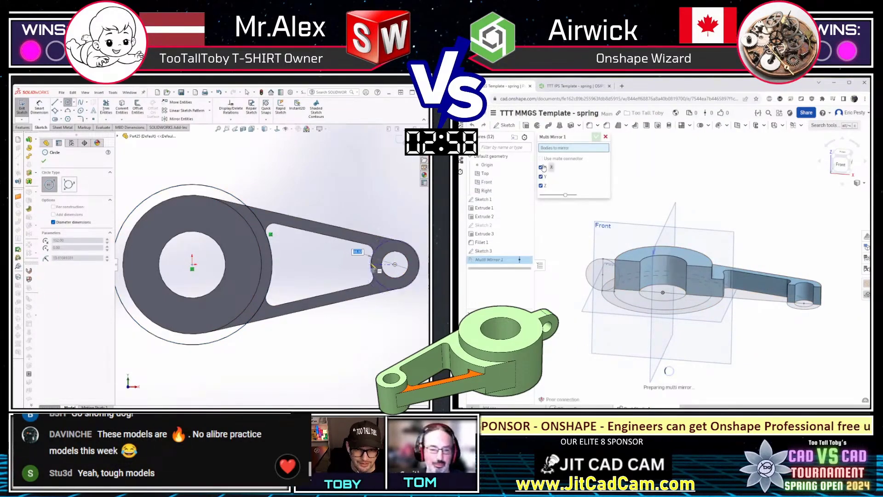
left_click(373, 259)
left_click(596, 136)
key("Escape")
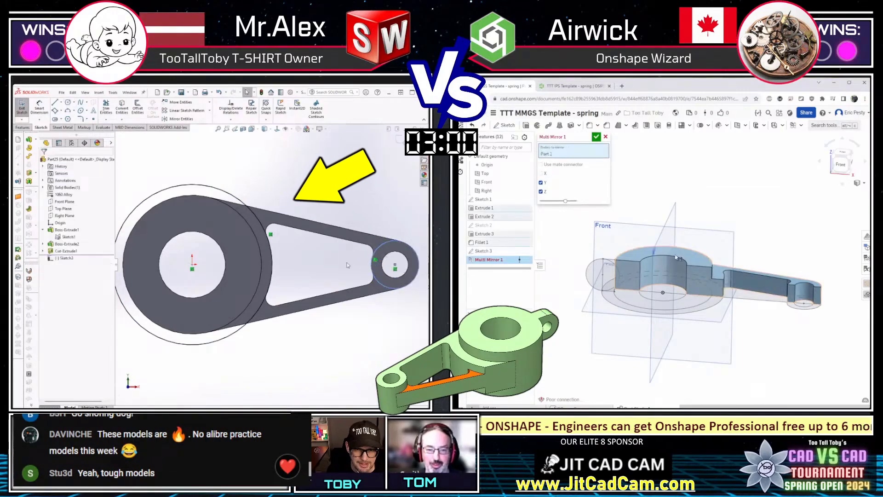
Convert the arm's outline edges into the SOLIDWORKS sketch, and add a 15 mm diameter circle inside the Onshape lug outline
left_click(318, 226)
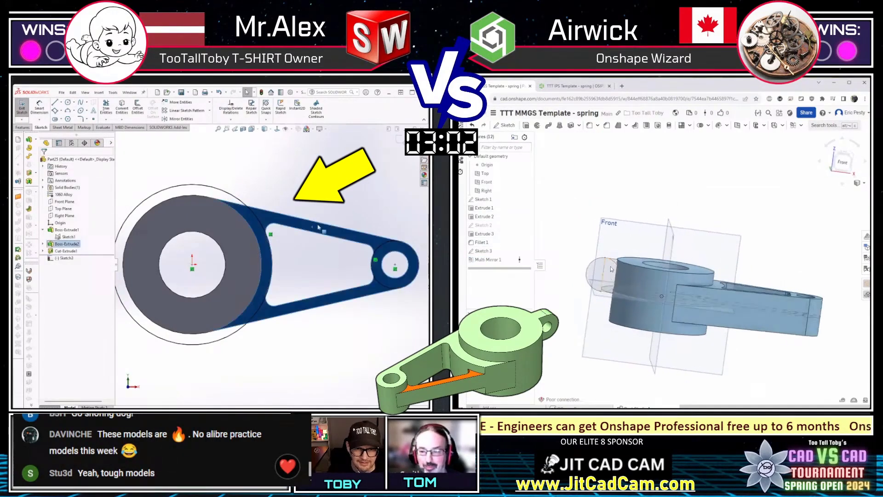
scroll(597, 276, "up", 5)
left_click(592, 279)
left_click(319, 227)
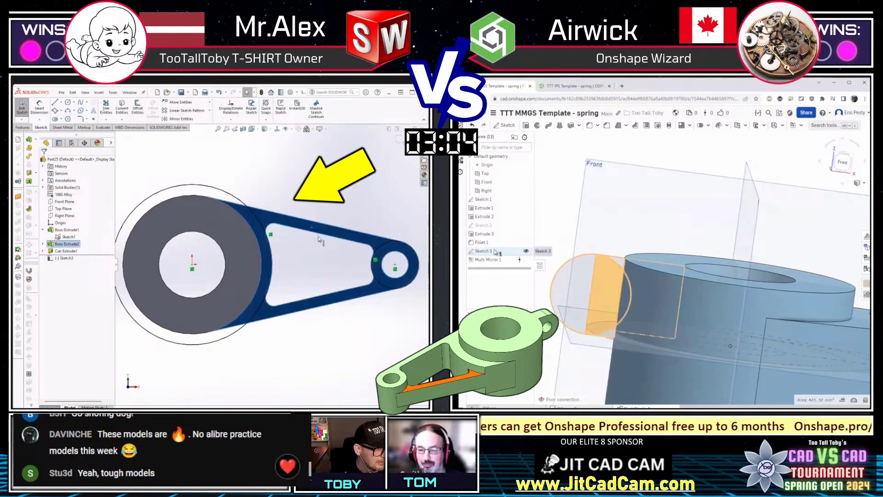
double_click(526, 253)
key("c")
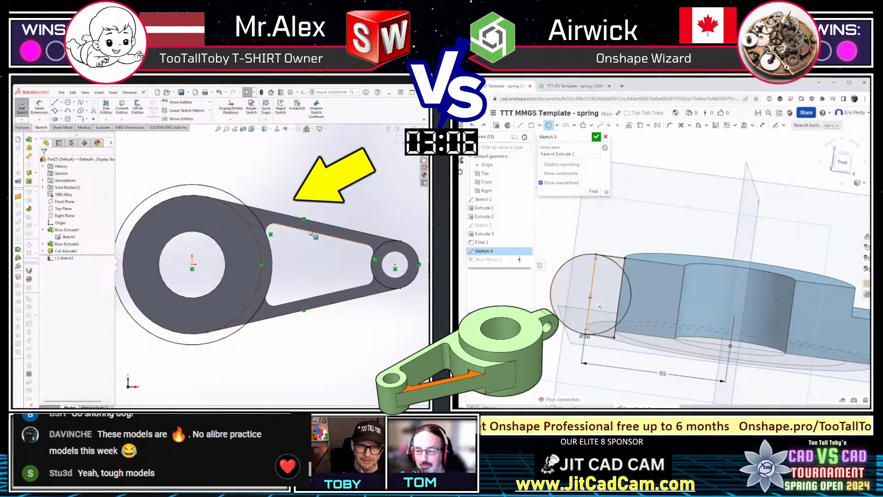
left_click(373, 248)
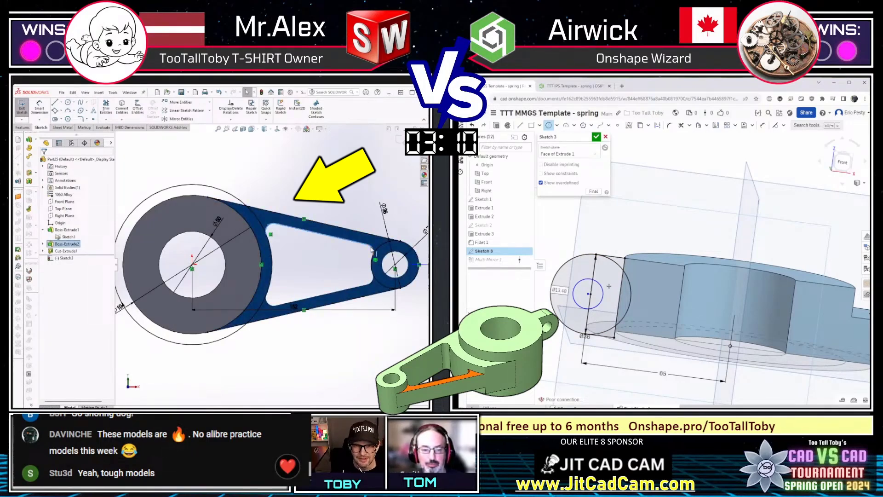
key("c")
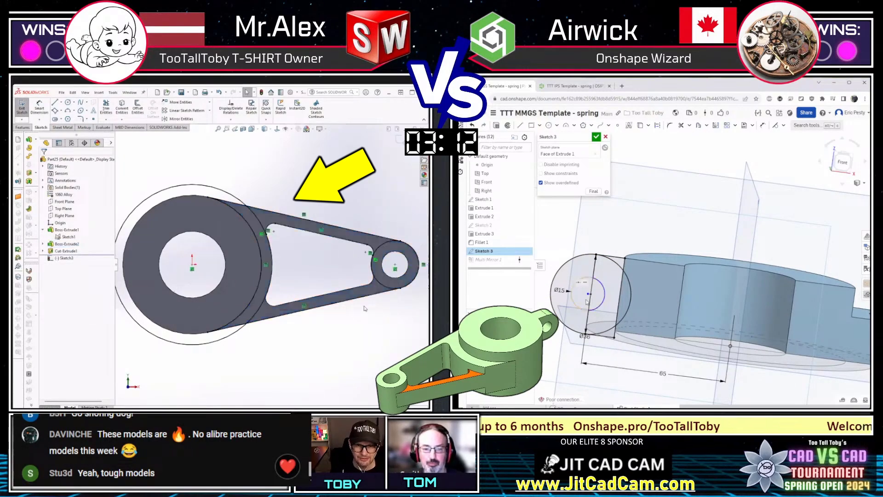
Constrain the 15 mm circle to the lug's centre and finish the Onshape sketch, and choose the pocket region for the SOLIDWORKS cut
key("d")
left_click(589, 295)
key("x")
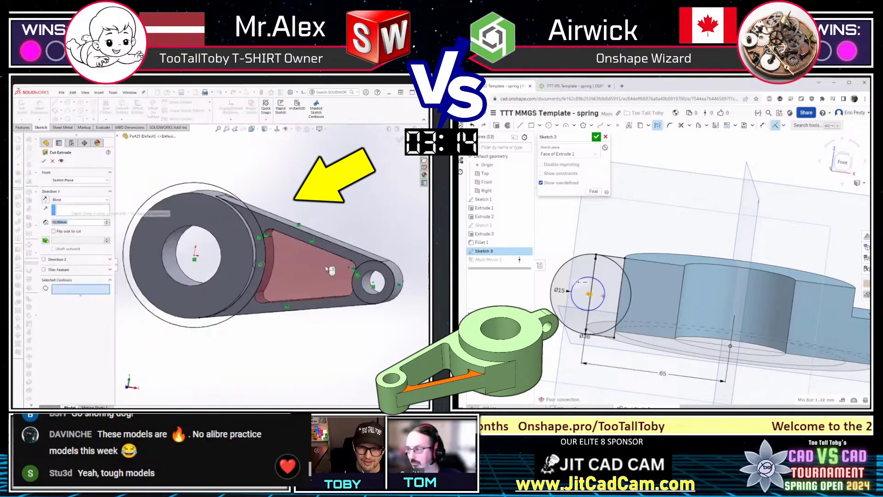
key("i")
left_click(324, 245)
left_click(596, 137)
Select the lug's sketch regions around the hole in Onshape, and complete the pocket cut in SOLIDWORKS
scroll(614, 260, "up", 5)
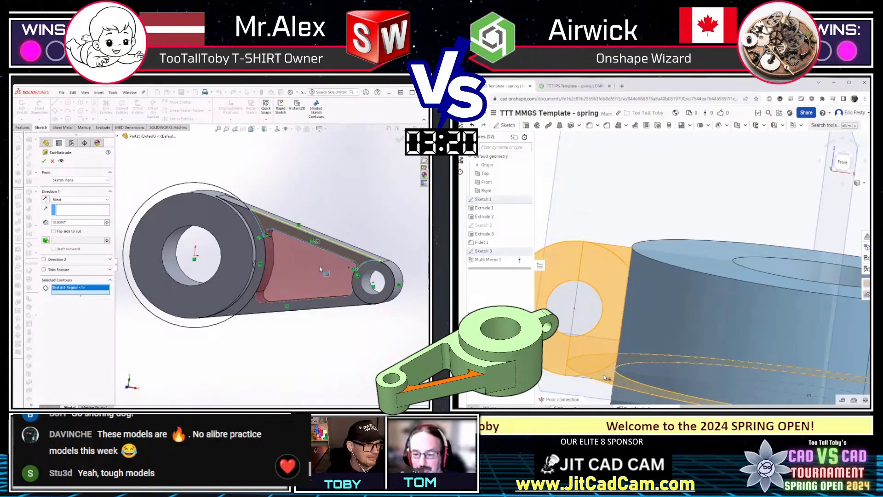
scroll(605, 378, "up", 4)
left_click(605, 377)
scroll(603, 377, "down", 4)
mouse_move(601, 378)
right_mouse_down()
mouse_move(594, 374)
mouse_move(600, 379)
right_mouse_up()
left_click(44, 161)
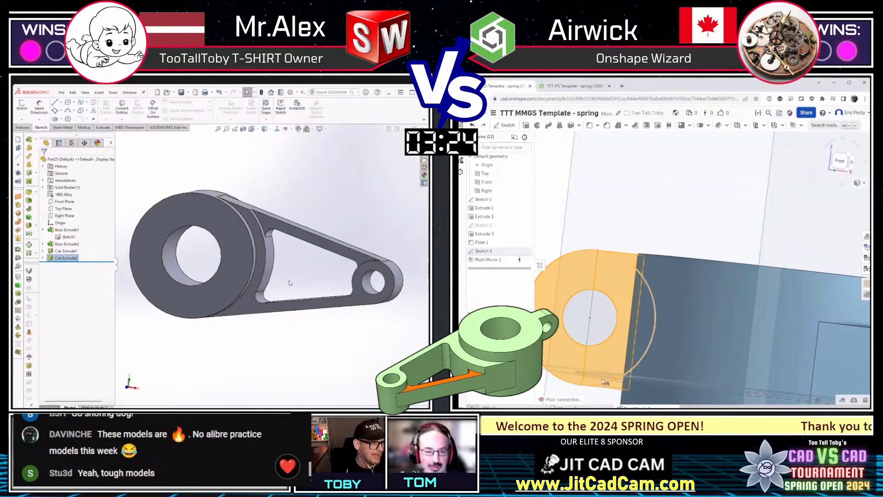
Mirror the SOLIDWORKS pocket cut about the Front Plane, and extrude the Onshape lug regions with a depth of 16 mm
key("ctrl+7")
key("shift+e")
left_click(619, 211)
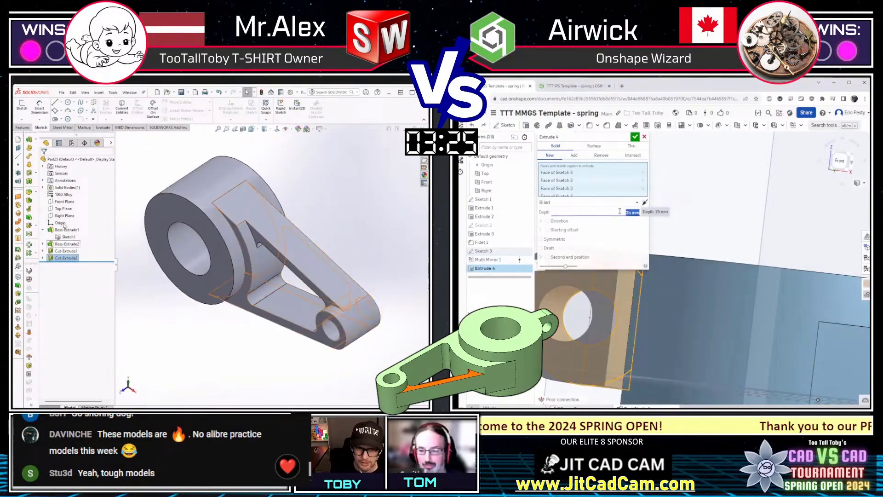
left_click(64, 202, "ctrl")
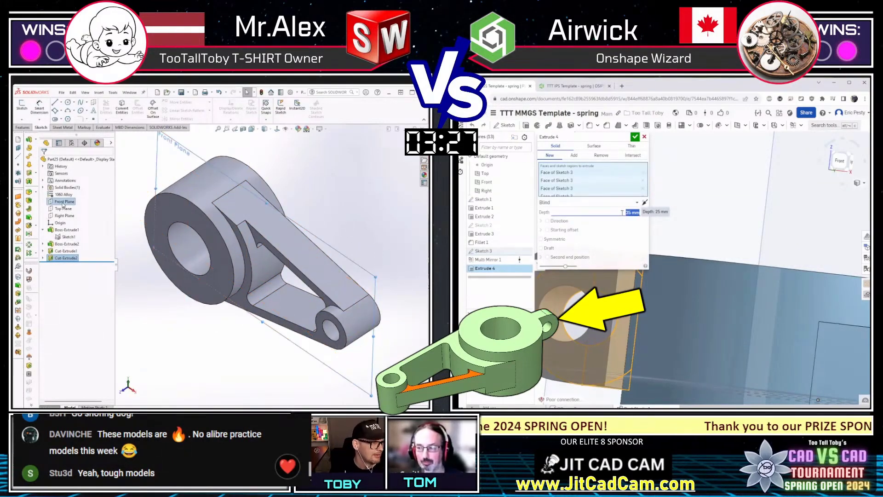
left_click(29, 233)
type("16")
key("Return")
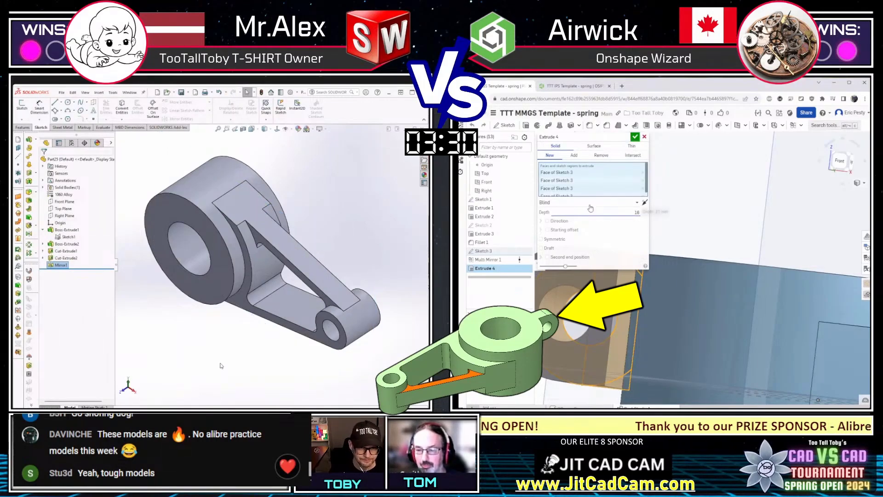
Make the Onshape lug extrusion symmetric and added to Part 1, and start a SOLIDWORKS sketch on the Top Plane
middle_click_drag(222, 365, 285, 311)
left_click(561, 238)
left_click(574, 156)
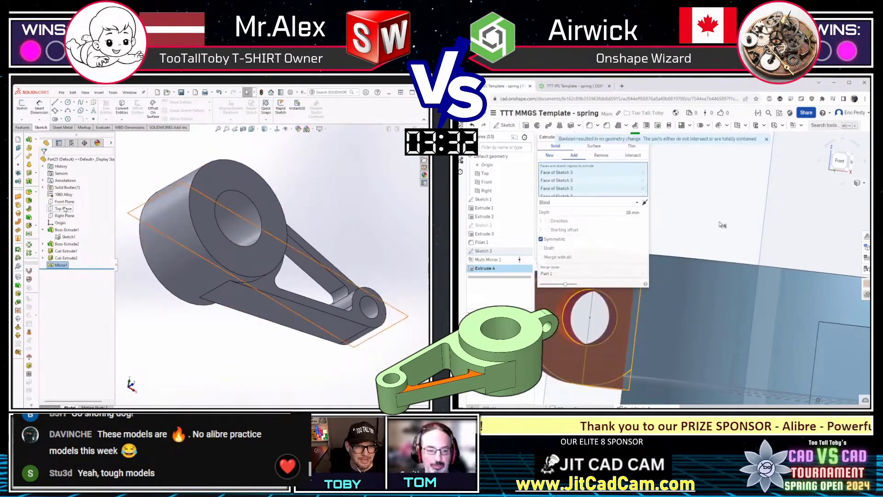
key("Return")
left_click(64, 210)
left_click(66, 197)
double_click(493, 268)
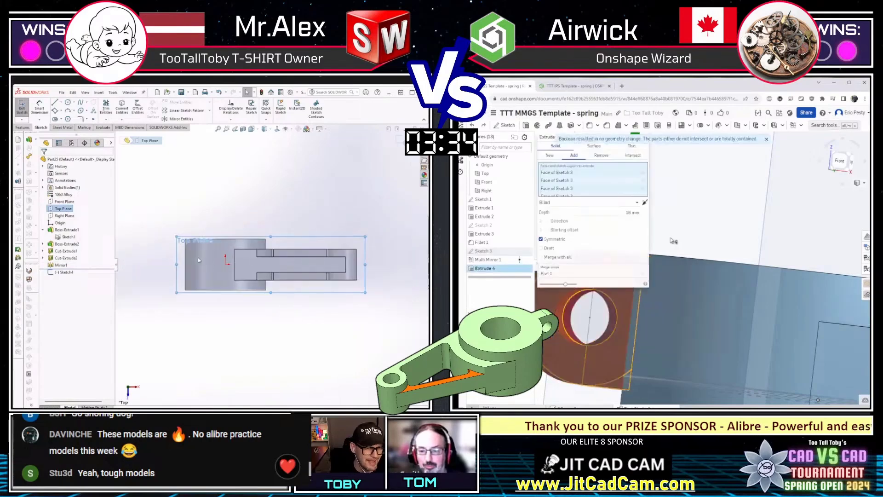
Start a straight slot beside the hub in SOLIDWORKS, and accept the Onshape lug extrusion
right_click_drag(680, 235, 685, 251)
scroll(685, 250, "up", 5)
right_click_drag(199, 260, 180, 251)
scroll(180, 252, "down", 3)
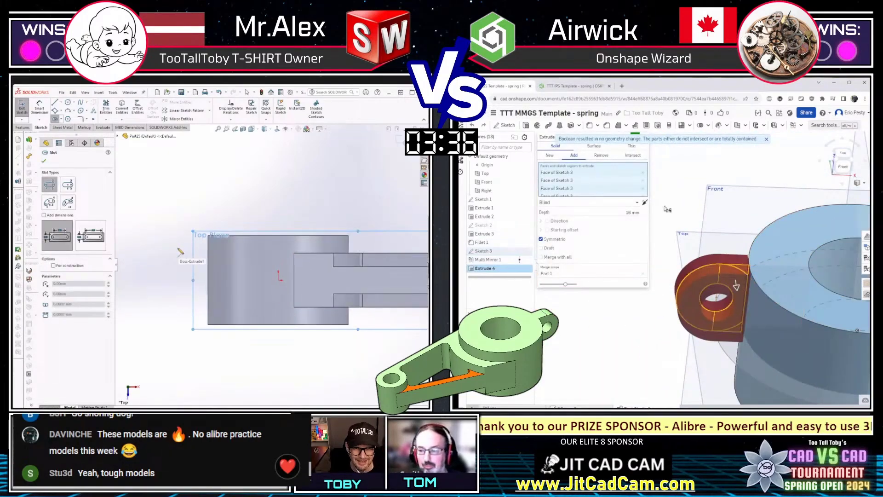
left_click(634, 136)
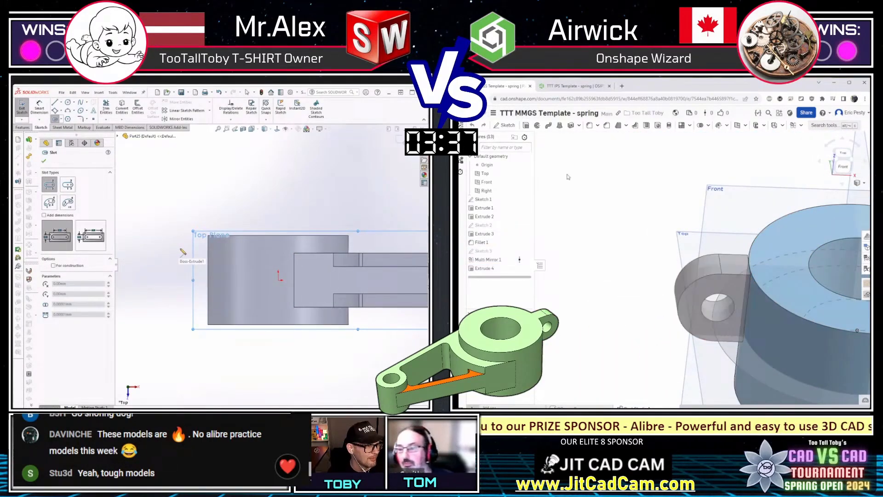
Sketch a horizontal straight slot from above the origin past the SOLIDWORKS hub, and try projecting hub edges into the Onshape lug sketch
double_click(491, 251)
middle_click_drag(773, 311, 725, 307)
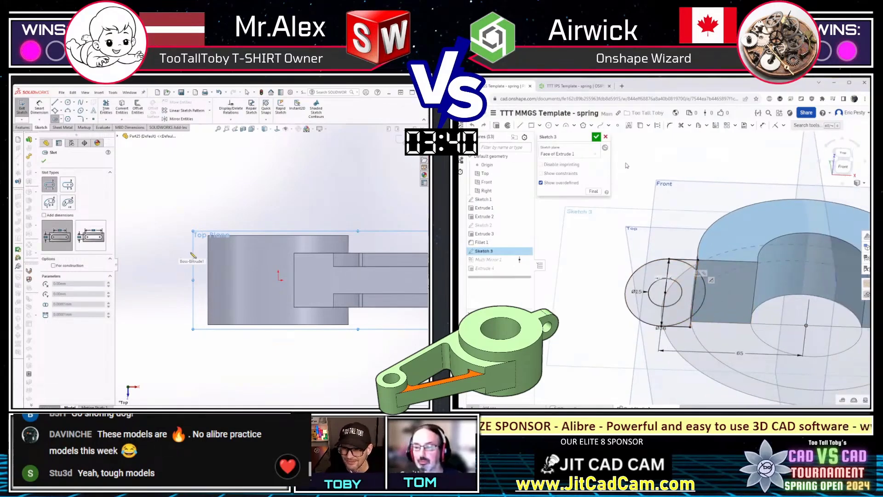
left_click(607, 136)
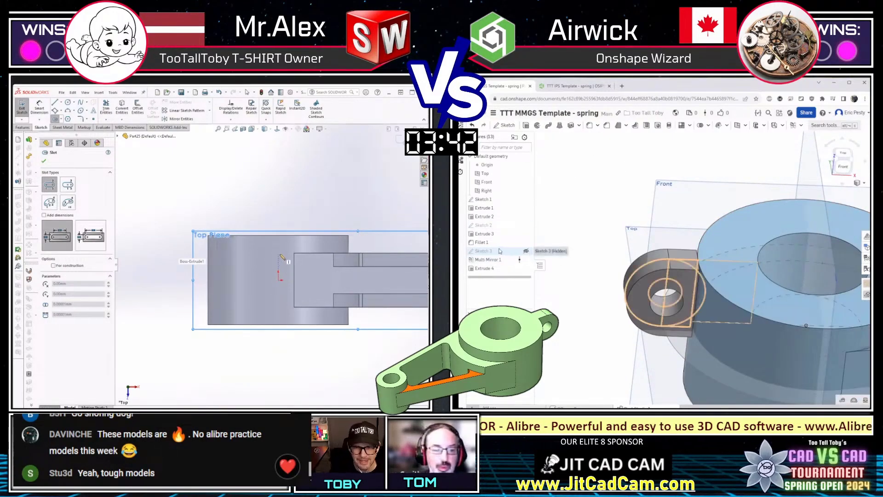
double_click(499, 251)
left_click(278, 252)
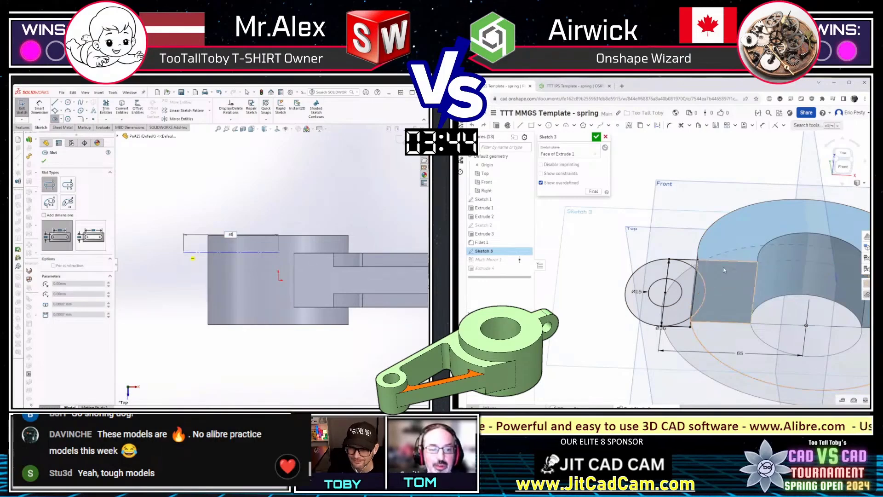
left_click(190, 252)
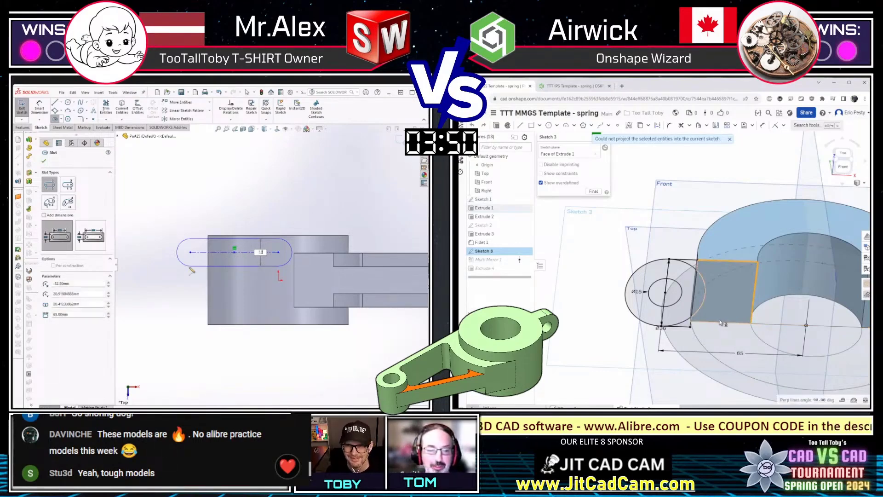
left_click(232, 258)
key("Escape")
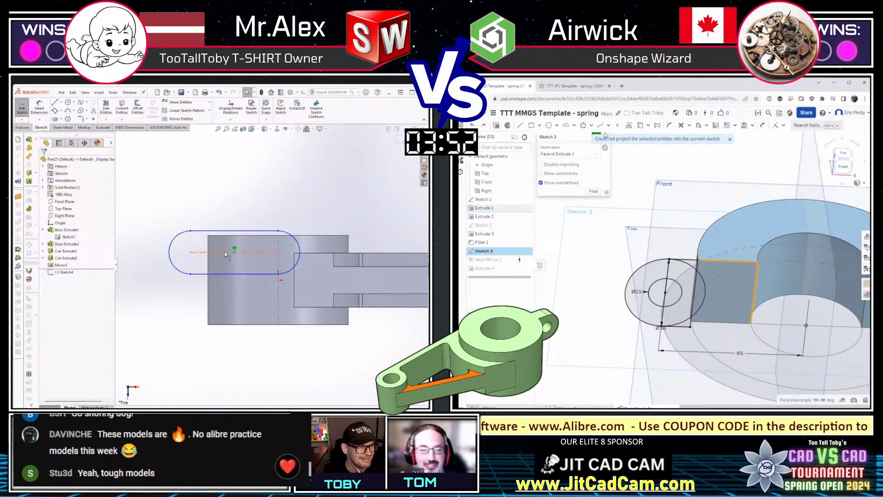
Dimension the SOLIDWORKS slot's centre-to-centre length as 65 mm, and reopen the Onshape lug extrusion for editing
left_click(598, 135)
key("d")
left_click(225, 252)
double_click(485, 268)
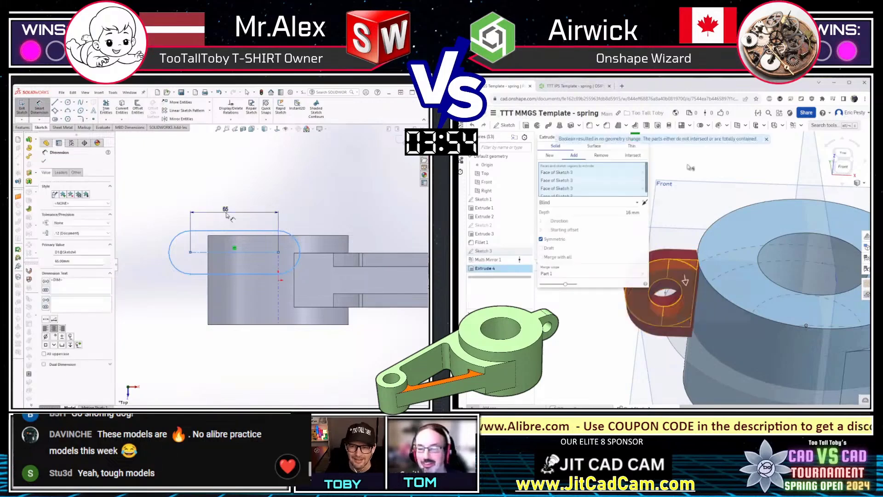
key("Return")
Dimension the SOLIDWORKS slot's width as 32 mm, and reselect the lug regions of Sketch 3 for the Onshape extrusion
left_click(229, 231)
key("space")
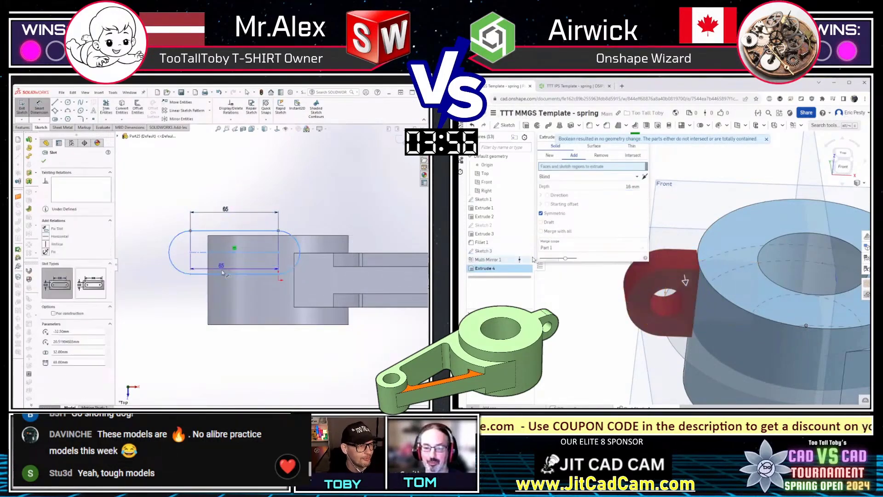
left_click(221, 274)
left_click(524, 251)
left_click(153, 255)
left_click(685, 280)
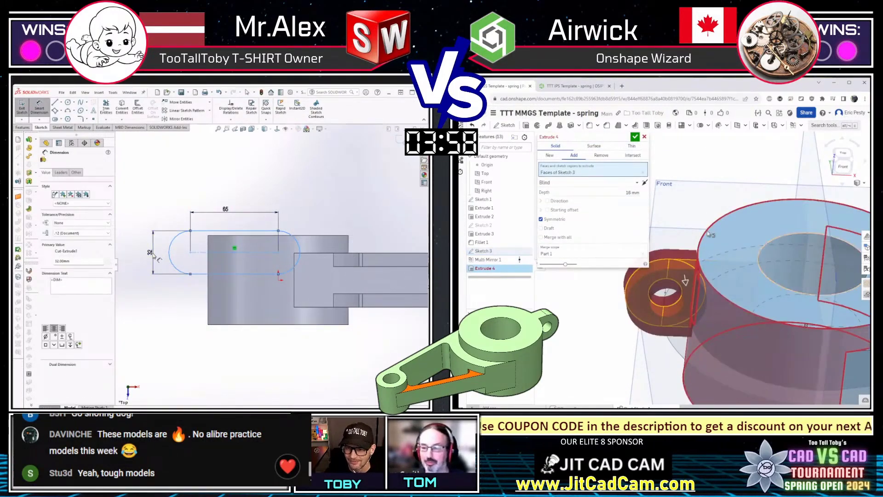
scroll(708, 234, "down", 3)
key("Escape")
Make the SOLIDWORKS slot's upper line collinear with the hub's upper edge, and add the region inside the hub to the Onshape lug extrusion
left_click(244, 231)
scroll(707, 281, "up", 4)
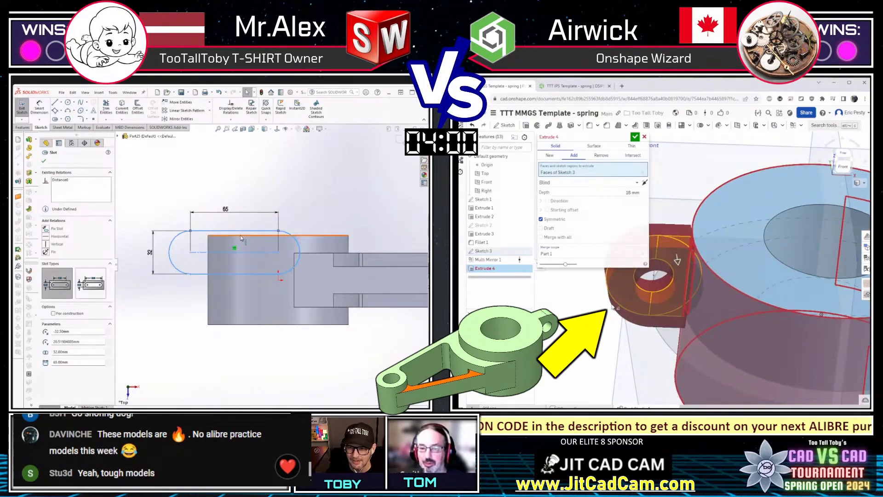
left_click(241, 236, "ctrl")
right_click_drag(736, 331, 731, 272)
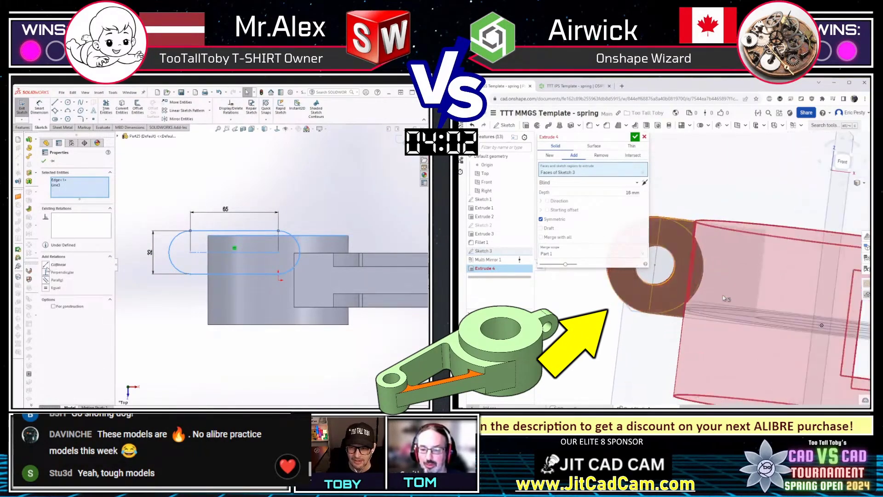
left_click(726, 267)
left_click(58, 264)
left_click(191, 325)
mouse_move(701, 243)
right_mouse_down()
mouse_move(705, 264)
mouse_move(703, 244)
right_mouse_up()
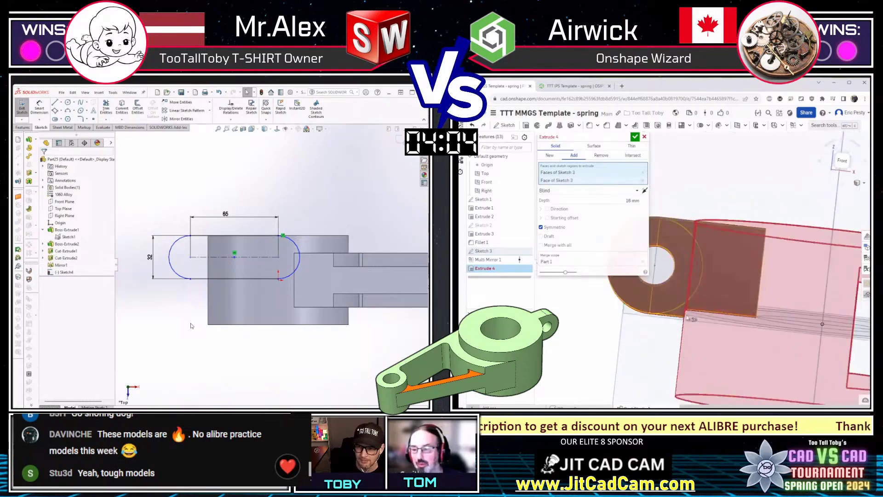
scroll(694, 311, "up", 3)
left_click(638, 137)
Sketch a 15 mm diameter circle at the SOLIDWORKS slot's outer arc centre, and reopen the Onshape lug sketch
key("c")
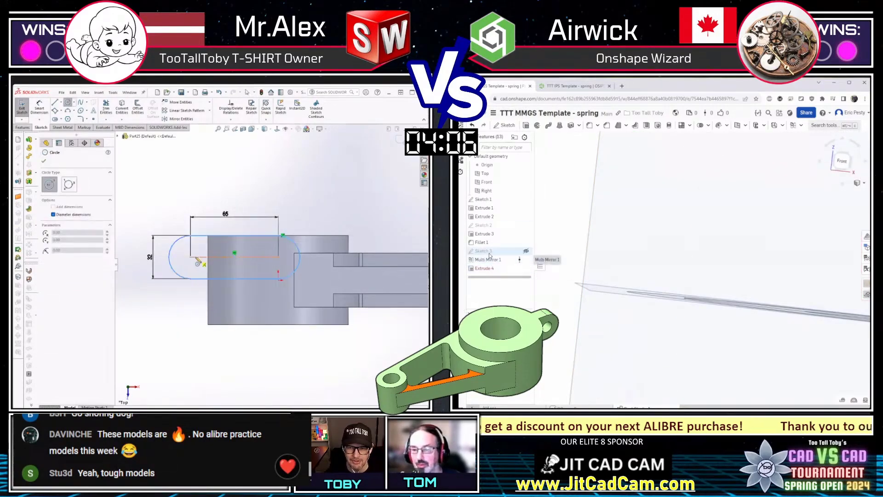
double_click(487, 251)
left_click(190, 257)
middle_click_drag(782, 351, 708, 311)
type("n")
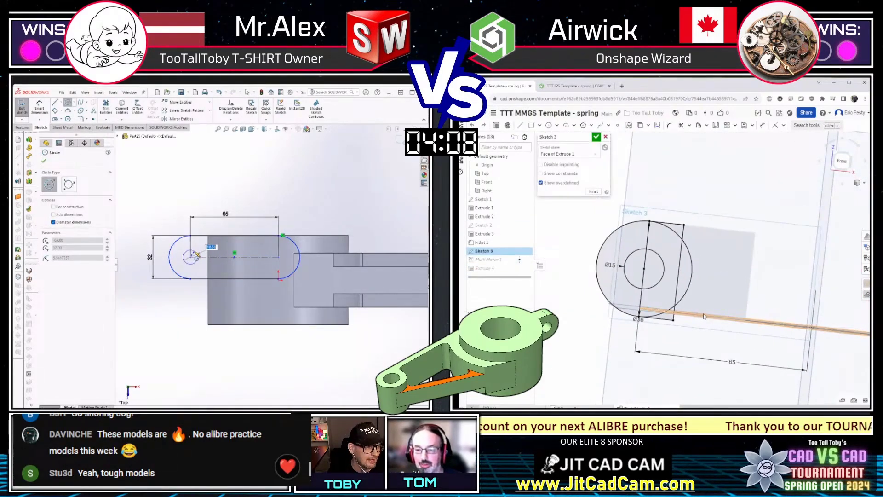
type("15")
key("Return")
Draw a rectangle about 11 mm wide from the Onshape lug outline into the hub's cut face
key("g")
key("Escape")
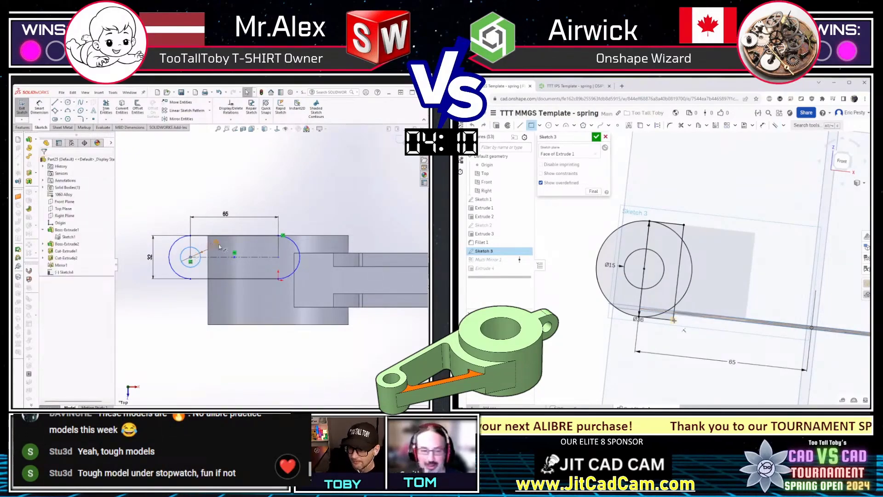
left_click(712, 228)
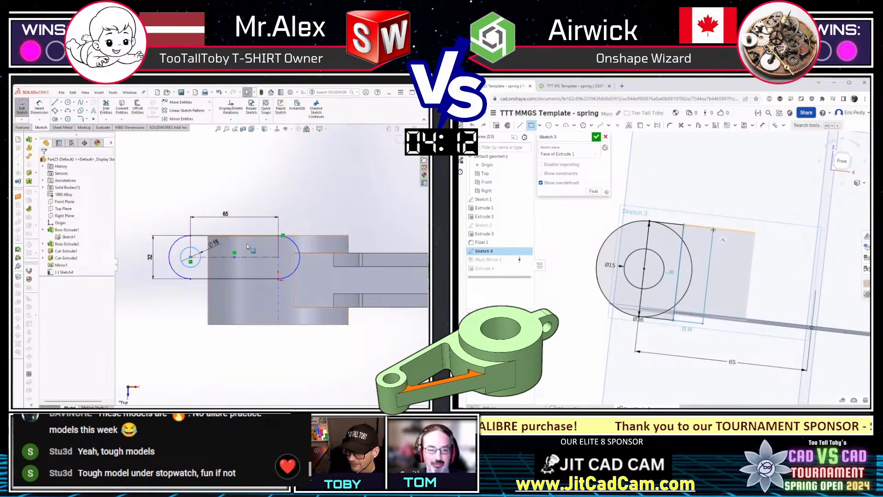
Draw a vertical line across the slot just inside the hub in SOLIDWORKS, and reopen the Onshape lug extrusion after finishing its sketch
key("l")
left_click(219, 235)
left_click(596, 138)
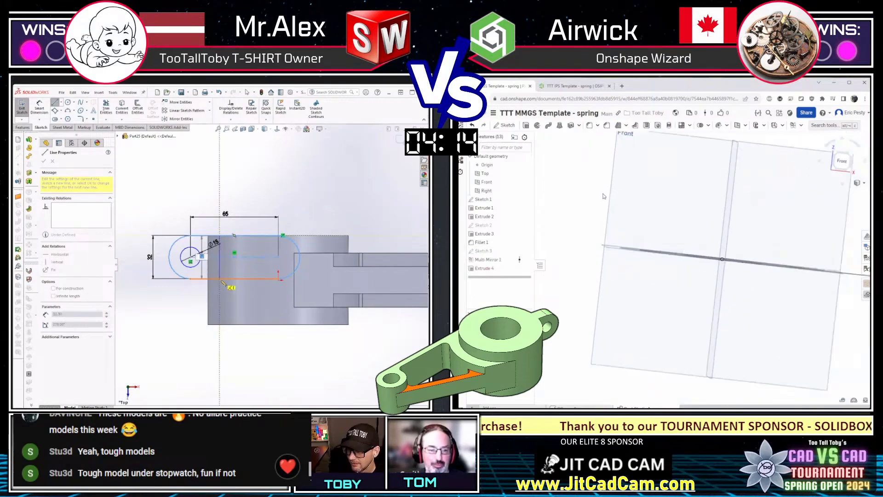
left_click(220, 279)
key("Escape")
double_click(494, 272)
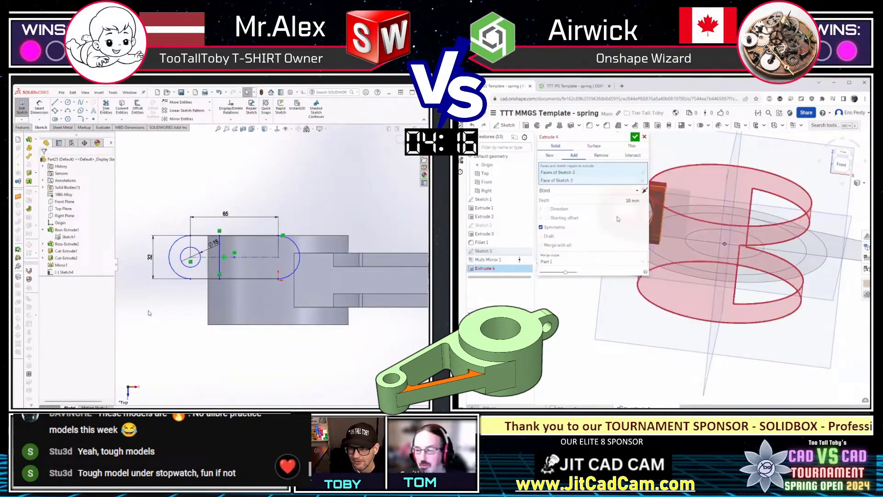
Set up a mid-plane SOLIDWORKS extrusion of the lug sketch with a depth of 16 mm
key("e")
scroll(657, 318, "down", 4)
middle_click_drag(652, 318, 724, 344)
scroll(724, 344, "up", 3)
right_click_drag(724, 344, 722, 380)
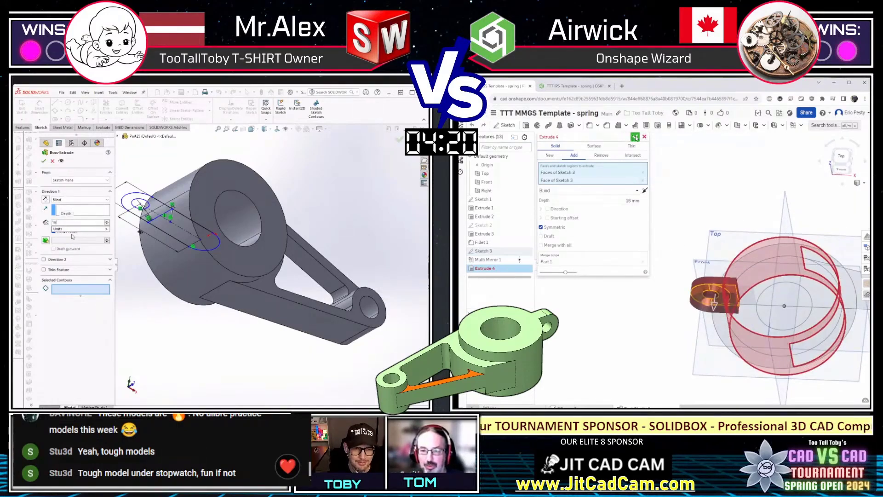
left_click(70, 200)
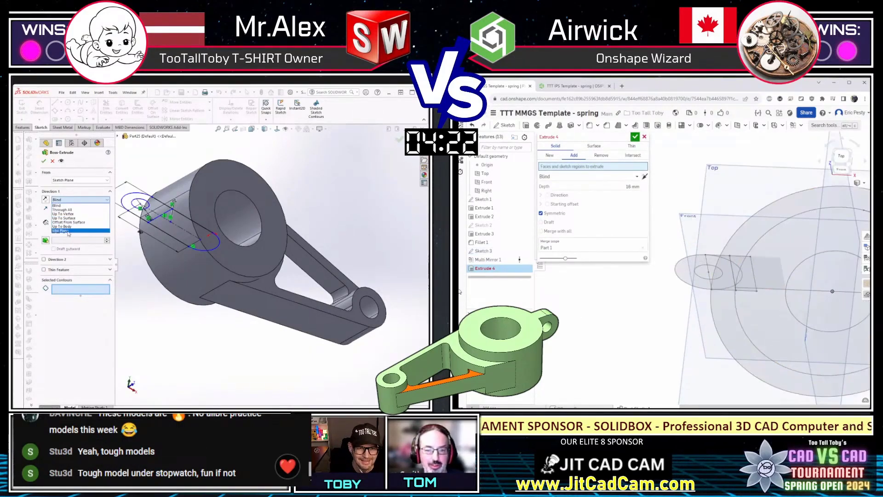
left_click(68, 231)
Extrude only the outer lug region in SOLIDWORKS, and reorder the Onshape lug sketch to follow Multi Mirror 1
left_click(485, 253)
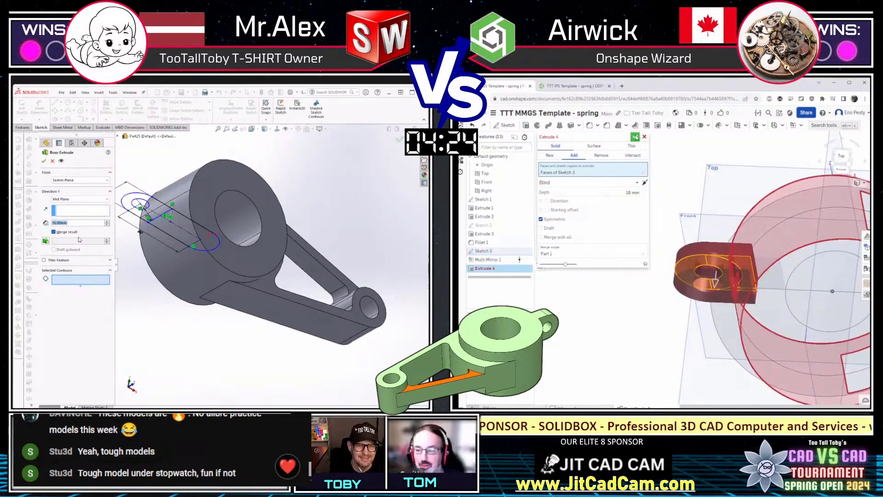
left_click(635, 137)
left_click_drag(484, 252, 489, 263)
left_click(148, 217)
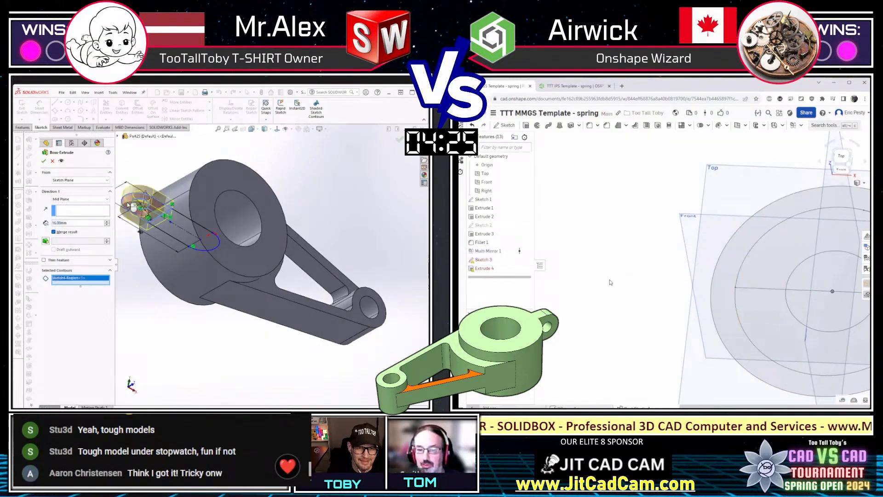
key("Return")
Replace the missing sketch plane of the Onshape lug sketch with the Front plane
double_click(489, 262)
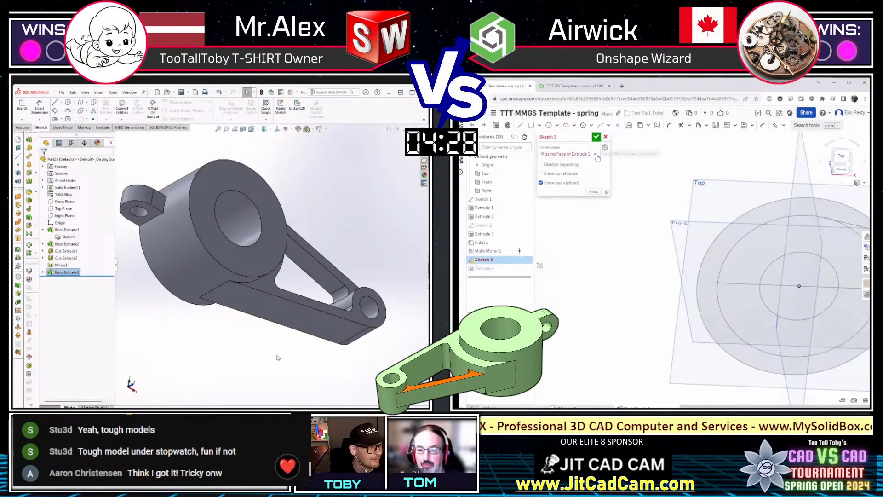
left_click(595, 154)
right_click_drag(646, 244, 694, 186)
left_click(707, 189)
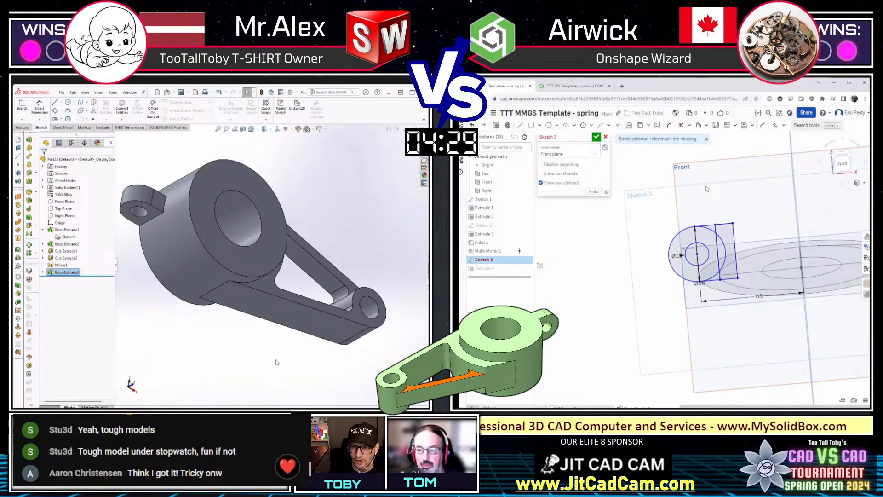
left_click(596, 139)
left_click(842, 162)
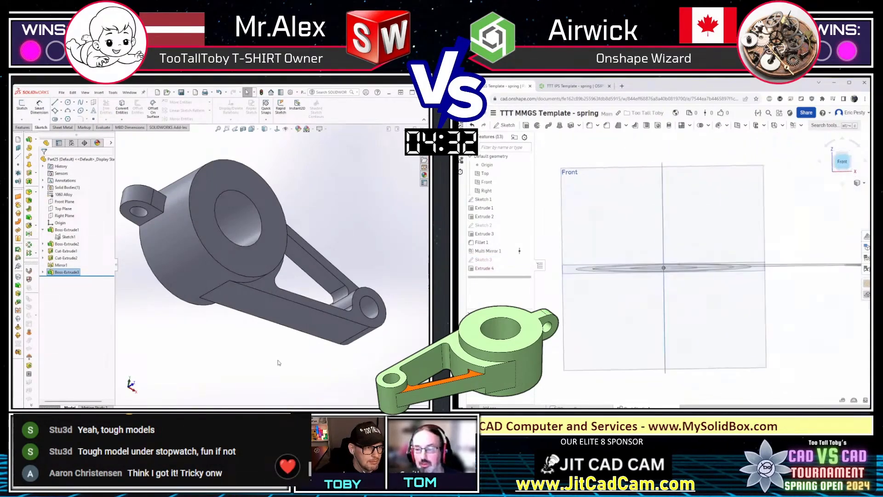
Read the part's mass in the SOLIDWORKS mass properties, and reopen the Onshape lug sketch
middle_click_drag(633, 260, 695, 300)
middle_click_drag(275, 362, 253, 354)
double_click(491, 260)
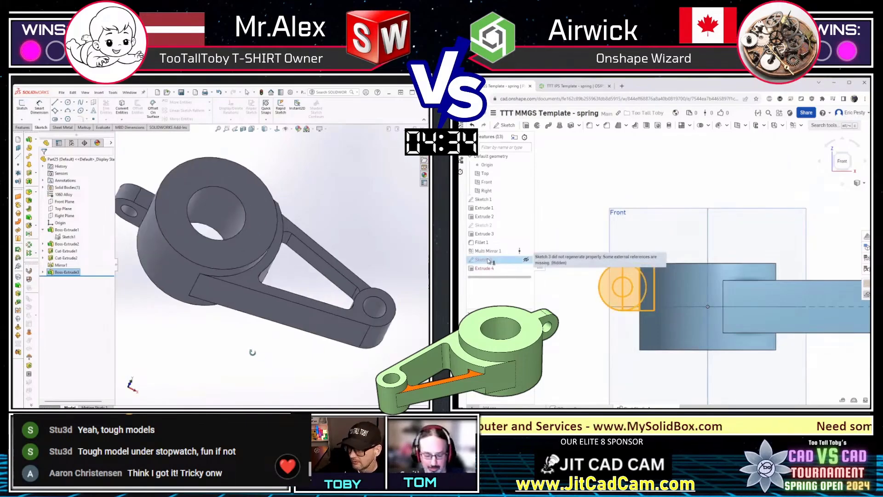
scroll(639, 279, "up", 3)
scroll(639, 276, "up", 2)
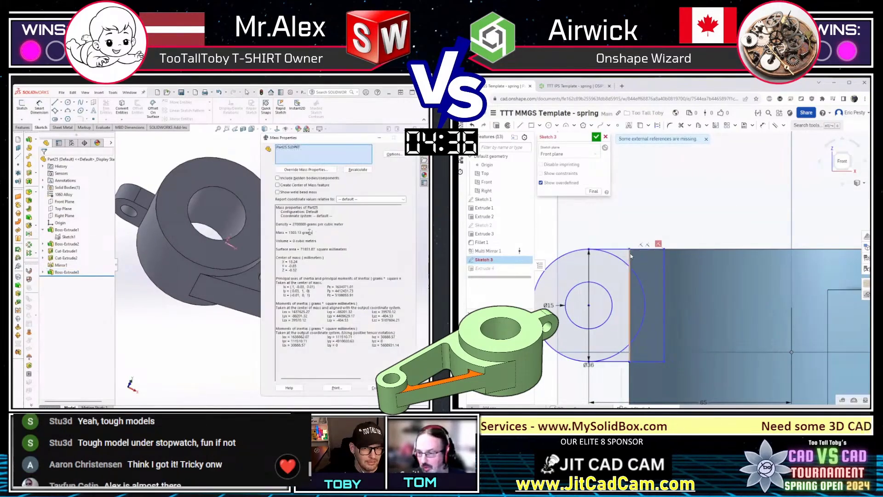
left_click_drag(338, 231, 276, 232)
Try to apply a Pierce constraint with the hub's upper edge in the Onshape lug sketch, and finish the sketch
right_click_drag(633, 222, 636, 237)
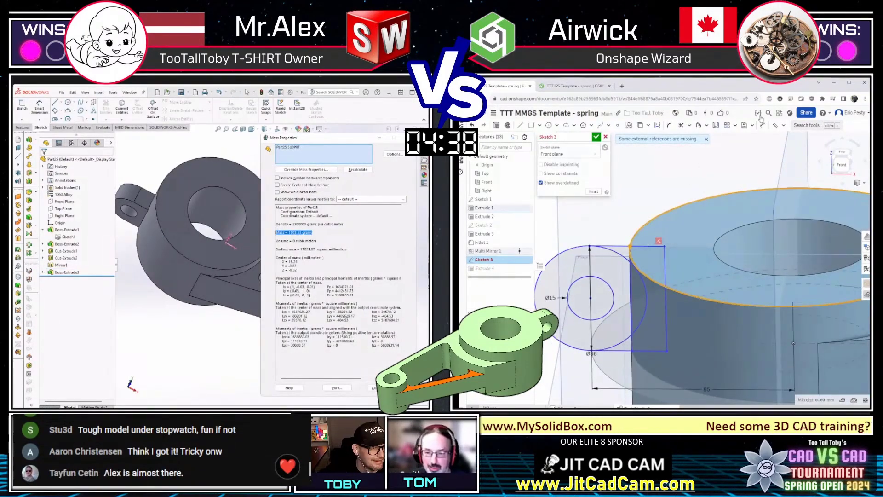
left_click(785, 125)
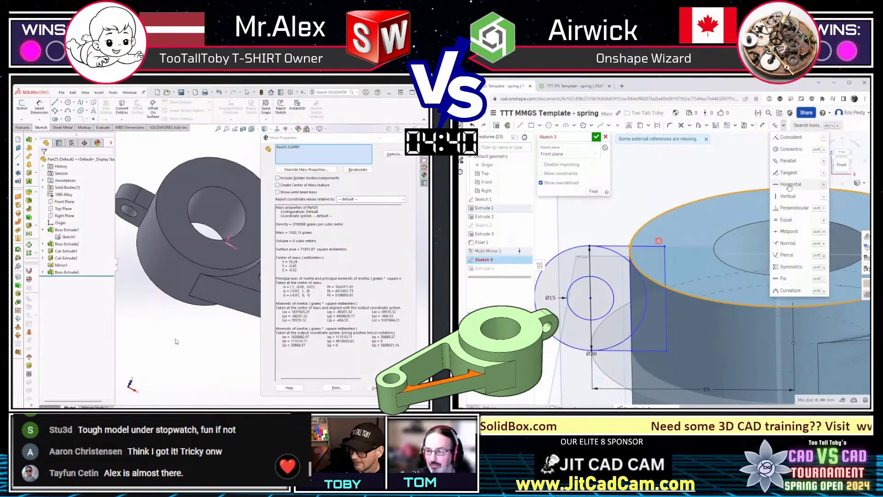
left_click(788, 259)
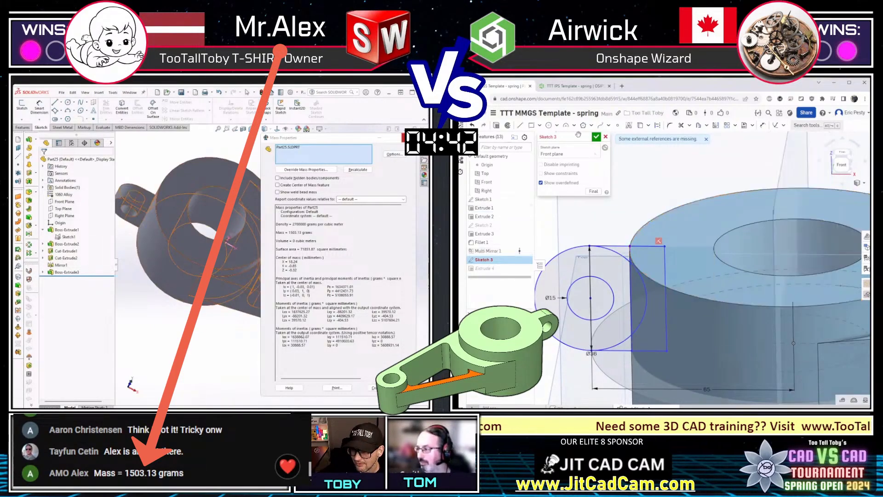
left_click(596, 137)
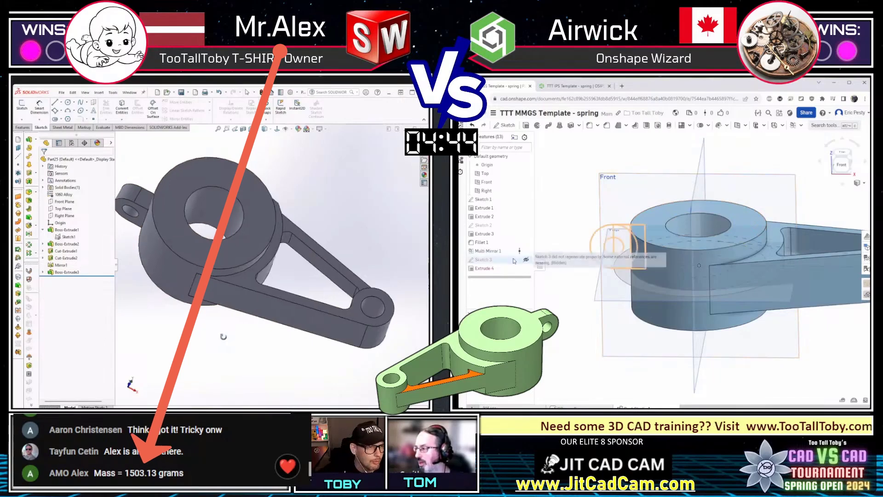
Clear the Onshape lug extrusion's regions and select the whole lug sketch as its profile
mouse_move(217, 337)
middle_mouse_down()
mouse_move(211, 301)
mouse_move(208, 337)
mouse_move(155, 332)
middle_mouse_up()
double_click(478, 272)
left_click(642, 171)
middle_click_drag(600, 285, 612, 294)
middle_click_drag(156, 331, 157, 331)
middle_click_drag(613, 294, 704, 300)
mouse_move(158, 331)
middle_mouse_down()
mouse_move(193, 336)
mouse_move(253, 293)
mouse_move(216, 305)
middle_mouse_up()
left_click(485, 260)
Examine where the lug extrusion meets the hub in Onshape, and inspect the SOLIDWORKS arm from several angles
scroll(693, 288, "up", 2)
right_click_drag(693, 288, 696, 289)
middle_click_drag(216, 306, 203, 311)
right_click_drag(696, 290, 762, 302)
middle_click_drag(203, 311, 222, 307)
right_click_drag(762, 301, 763, 317)
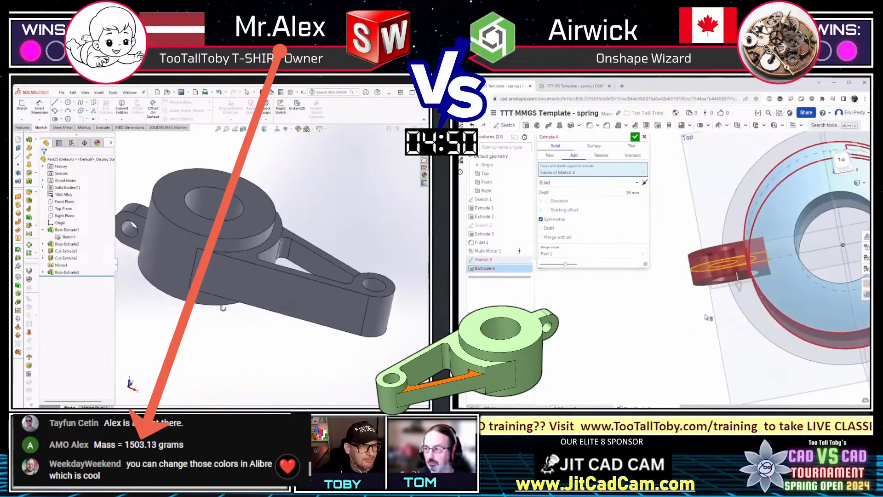
middle_click_drag(223, 307, 221, 257)
right_click_drag(763, 317, 704, 304)
middle_click_drag(220, 257, 214, 279)
right_click_drag(704, 305, 716, 306)
middle_click_drag(214, 280, 221, 319)
right_click_drag(715, 305, 732, 294)
scroll(741, 285, "up", 5)
middle_click_drag(221, 319, 220, 323)
scroll(677, 308, "down", 5)
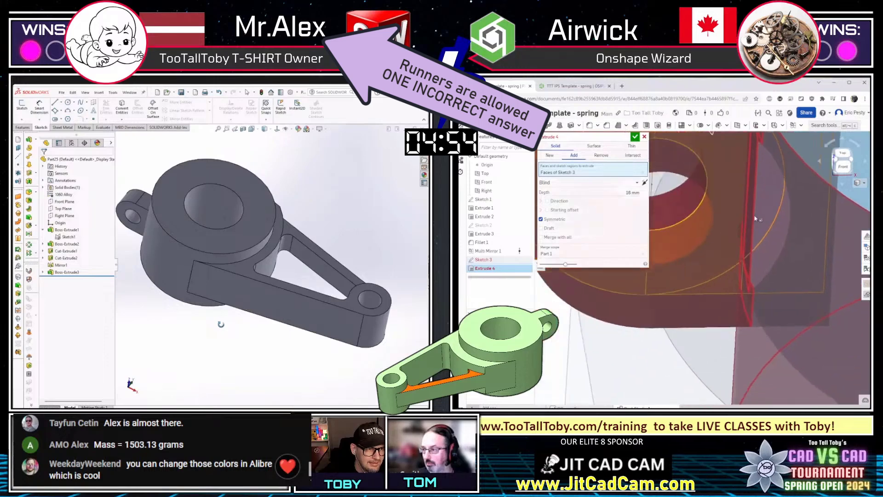
middle_click_drag(224, 326, 234, 325)
Change the Onshape lug extrusion to create a new body
left_click(550, 155)
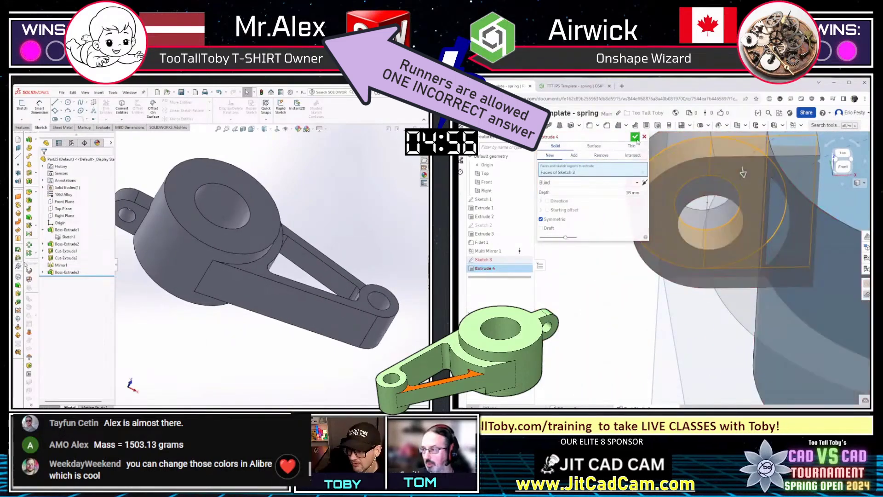
left_click(635, 137)
scroll(710, 272, "down", 3)
Reopen the sketch of the SOLIDWORKS lug extrusion for editing, viewed face-on
left_click(42, 272)
mouse_move(711, 279)
right_mouse_down()
mouse_move(728, 274)
mouse_move(695, 271)
right_mouse_up()
left_click(66, 279)
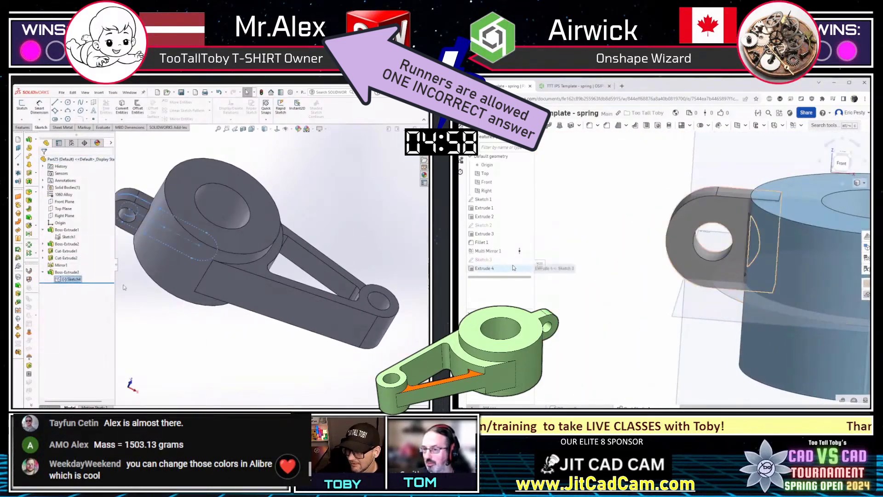
left_click(71, 259)
scroll(177, 222, "up", 1)
key("y")
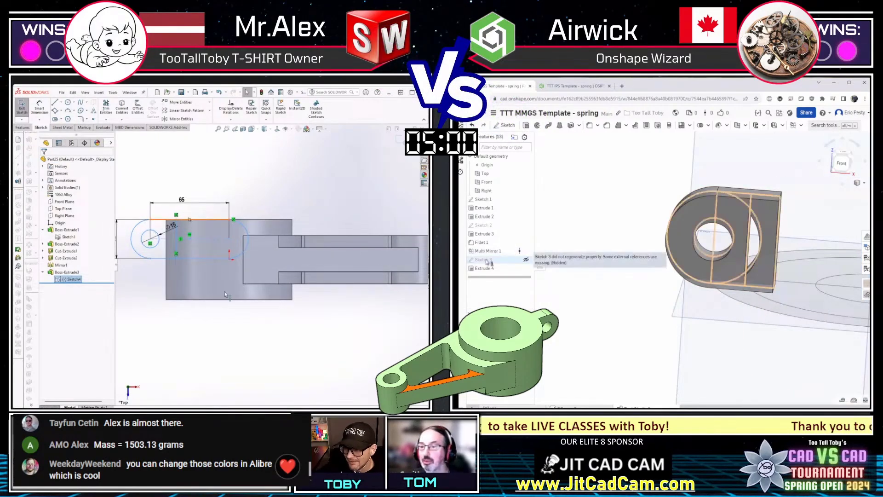
Add the unselected arc-shaped region at the hub end to the Onshape lug extrusion
double_click(486, 268)
scroll(734, 256, "up", 3)
scroll(214, 239, "up", 1)
left_click(766, 232)
scroll(184, 244, "down", 1)
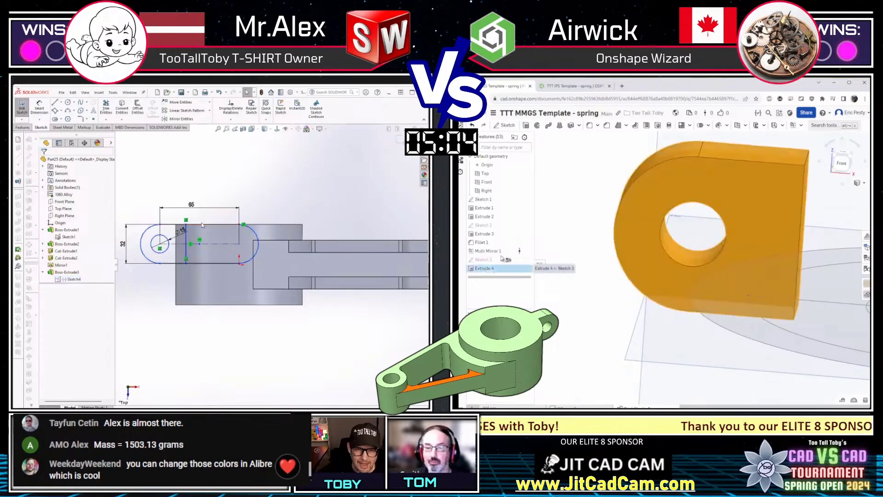
Set the Onshape lug extrusion to Add and merge with all, and select the SOLIDWORKS slot's upper line
left_click(574, 155)
left_click(200, 226)
left_click(543, 246)
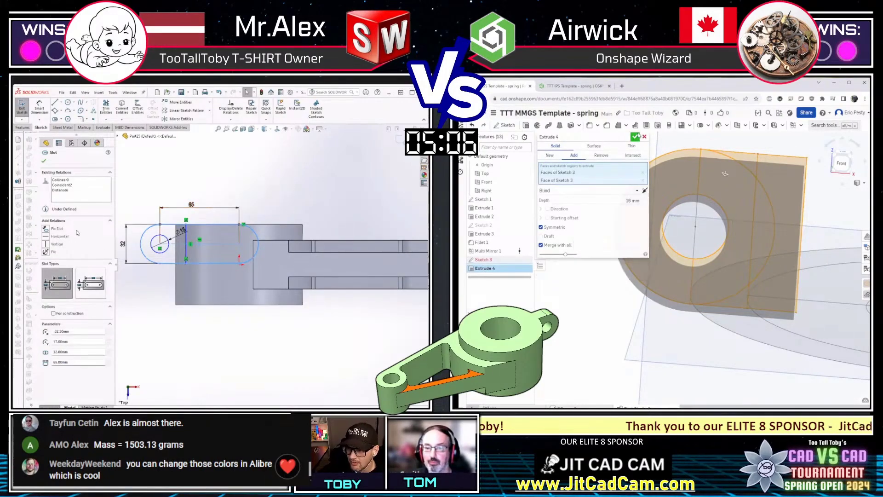
left_click(636, 138)
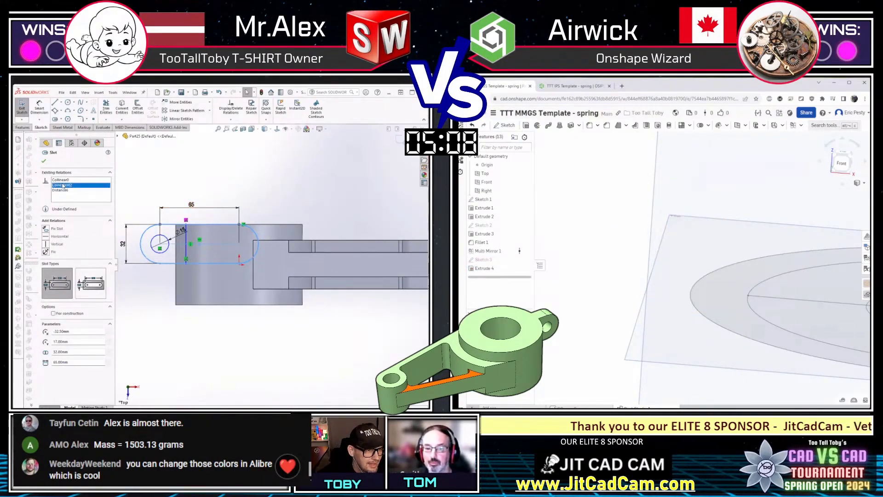
Delete the SOLIDWORKS slot's collinear relation with the hub's upper edge and move the slot down the hub
left_click(62, 180)
scroll(754, 276, "down", 8)
right_click_drag(759, 258, 772, 303)
key("Delete")
scroll(776, 303, "up", 4)
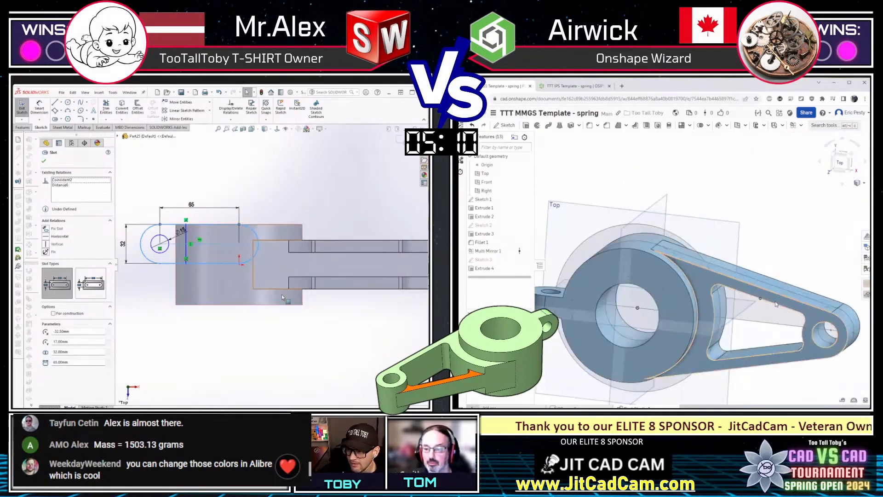
left_click(775, 302)
mouse_move(226, 263)
left_mouse_down()
mouse_move(226, 302)
mouse_move(242, 317)
left_mouse_up()
left_click(244, 319)
Align the SOLIDWORKS slot's inner arc centre vertically with the origin, and cancel the new Onshape sketch on the arm face
key("shift+s")
left_click(239, 293)
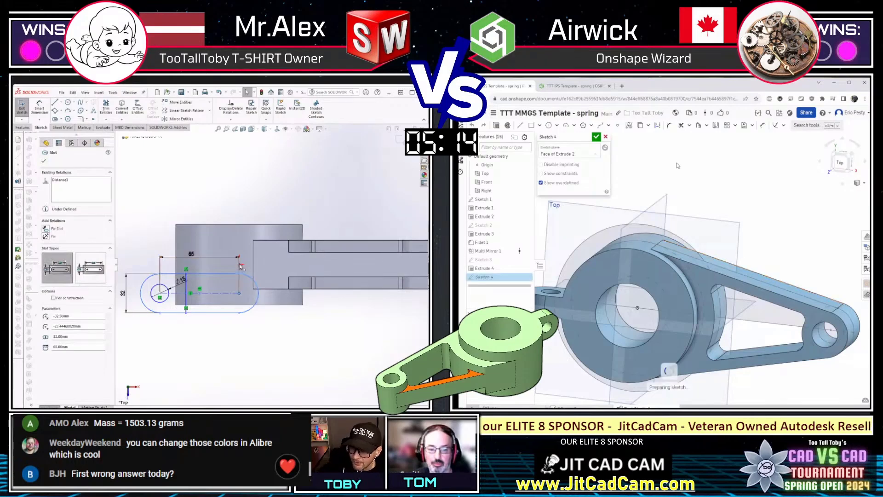
left_click(239, 266, "ctrl")
left_click(605, 137)
left_click(45, 273)
Start a face Split in Onshape, and move the SOLIDWORKS slot up within the hub's height
left_click(838, 126)
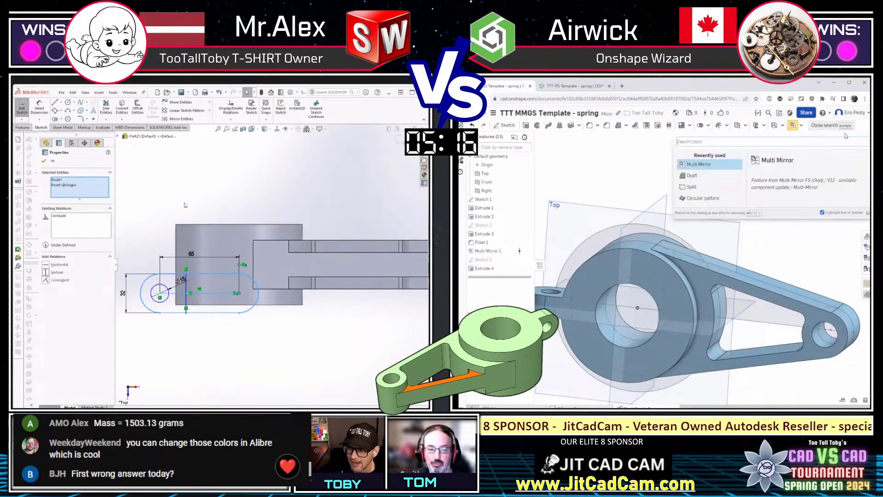
left_click(186, 205)
type("spli")
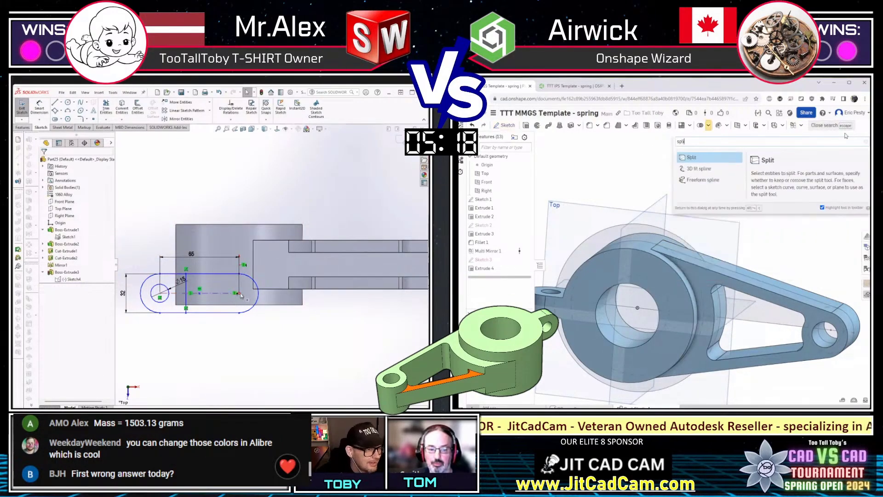
key("Return")
left_click_drag(231, 294, 231, 281)
left_click(215, 336)
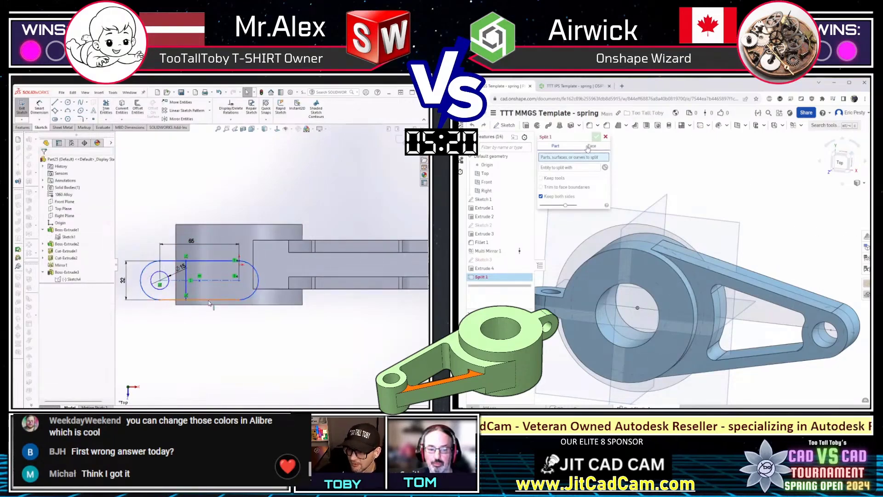
left_click(592, 145)
Make the SOLIDWORKS slot's lower line collinear with the hub's lower edge, and choose the Onshape arm face for splitting
left_click(211, 300)
left_click(731, 286)
right_click_drag(744, 291, 767, 230)
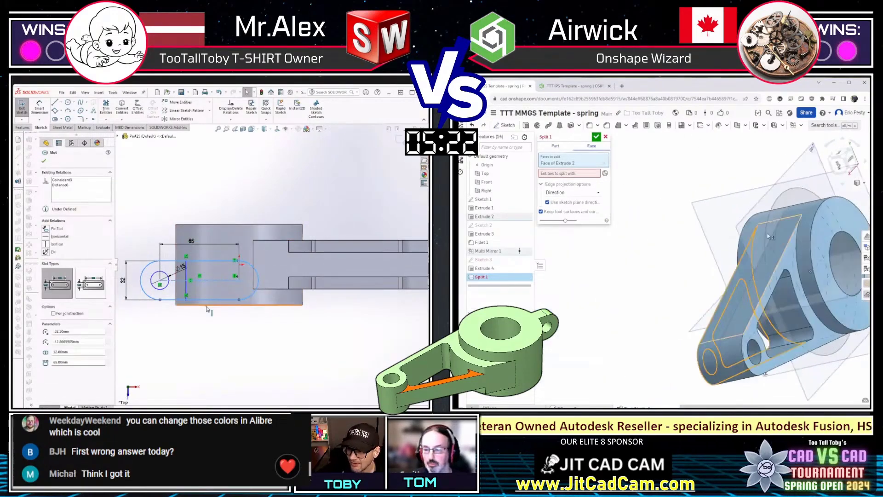
left_click(207, 305, "ctrl")
scroll(769, 225, "up", 3)
left_click(578, 177)
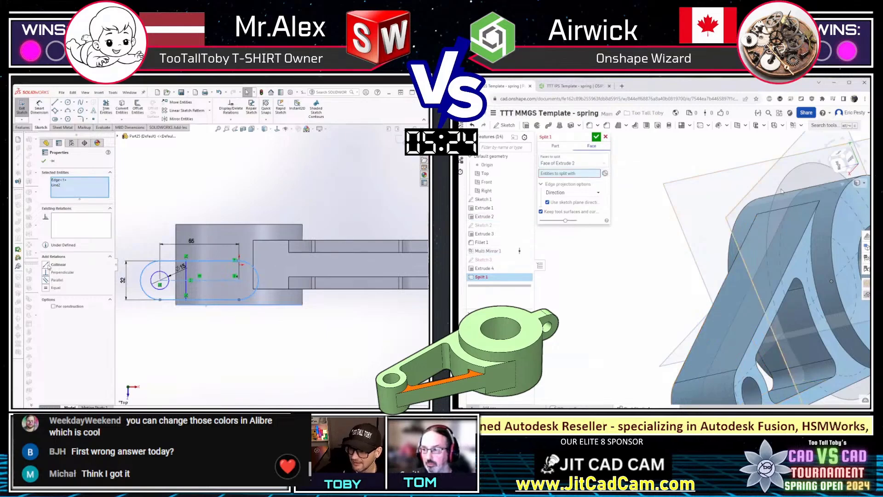
left_click(68, 264)
left_click(213, 323)
Split the Onshape arm face with the sketch circles around the hub and end boss, and exit the SOLIDWORKS lug sketch
left_click(782, 191)
scroll(699, 340, "down", 4)
left_click(399, 143)
right_click_drag(726, 342, 780, 320)
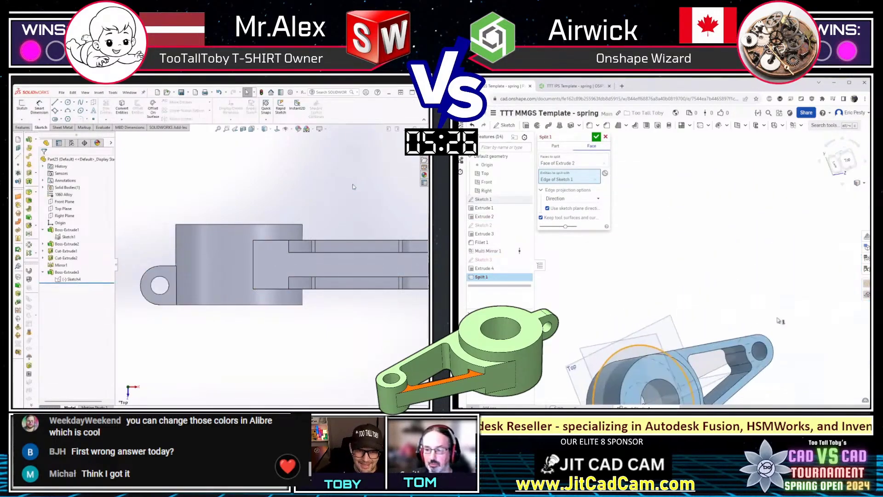
scroll(726, 344, "up", 4)
middle_click_drag(359, 193, 316, 251)
left_click(717, 348)
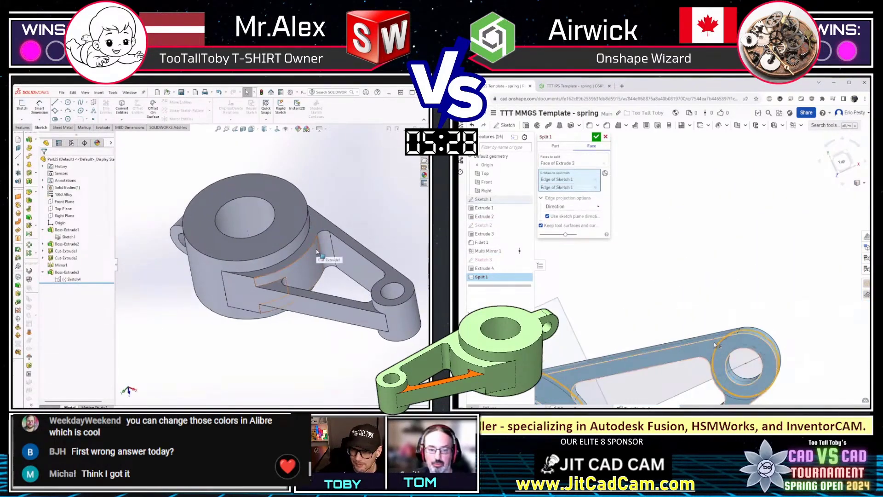
scroll(719, 333, "down", 4)
middle_click_drag(716, 295, 742, 271)
left_click(598, 138)
right_click_drag(636, 188, 654, 135)
right_click_drag(710, 299, 725, 337)
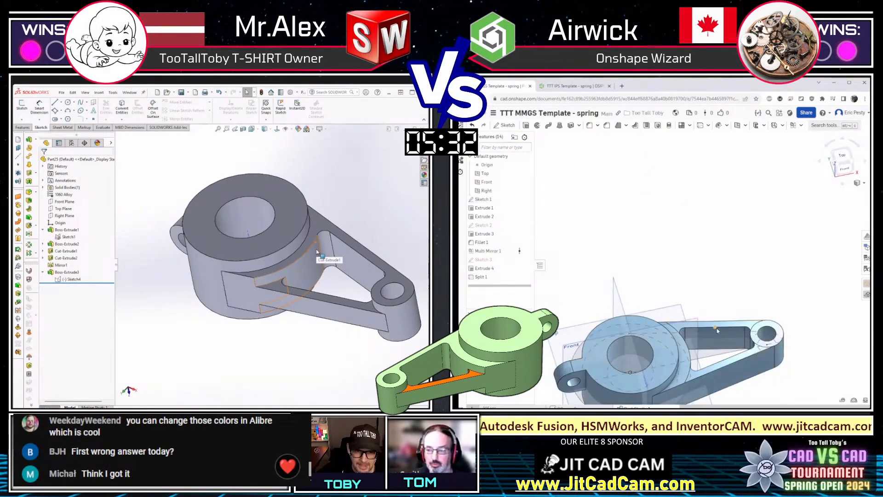
scroll(718, 330, "up", 4)
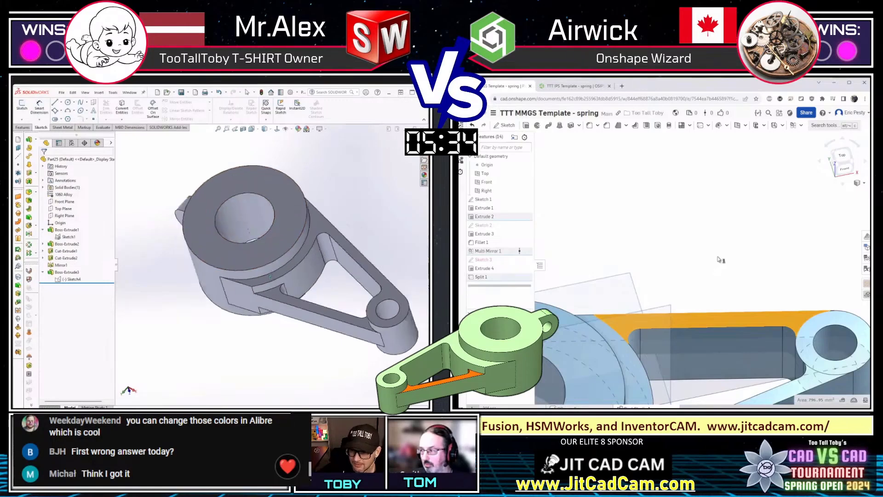
key("shift+e")
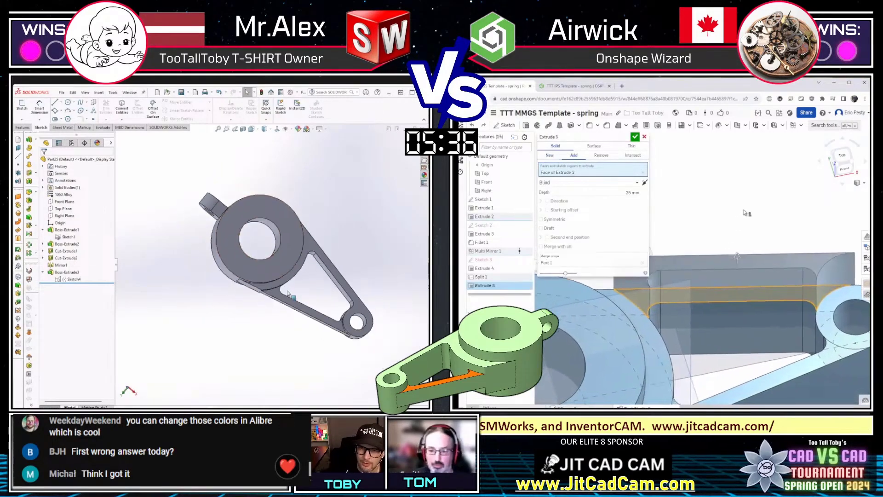
right_click_drag(745, 212, 689, 167)
left_click(643, 182)
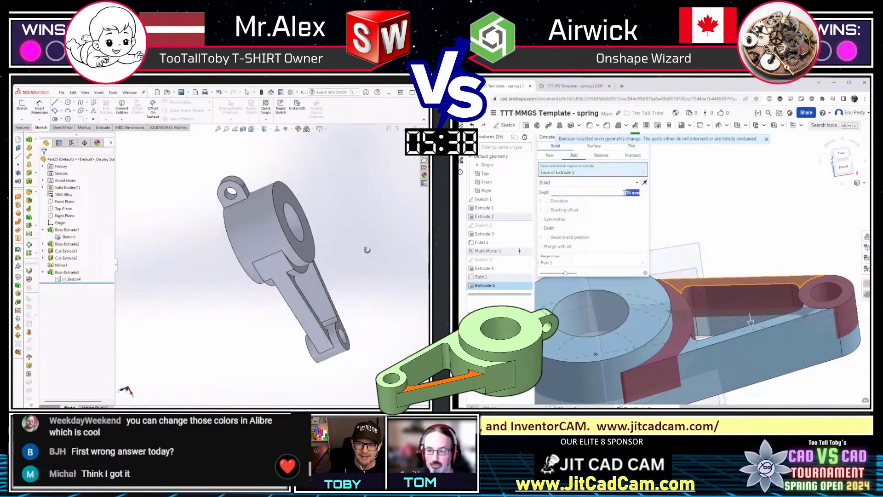
left_click(630, 192)
key("Escape")
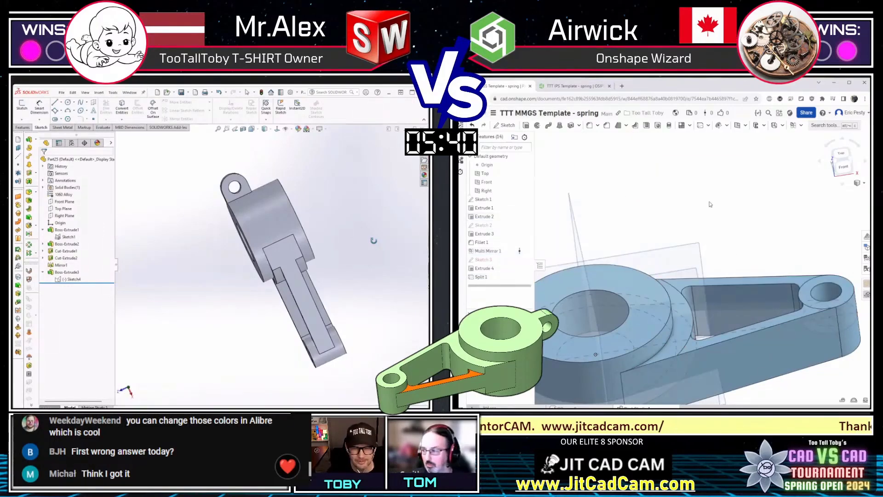
Examine the face split on the Onshape arm and the shape of the SOLIDWORKS lever from above and below
right_click_drag(710, 204, 667, 262)
middle_click_drag(373, 241, 300, 251)
double_click(472, 277)
right_click_drag(734, 361, 739, 268)
middle_click_drag(300, 251, 308, 230)
left_click(606, 137)
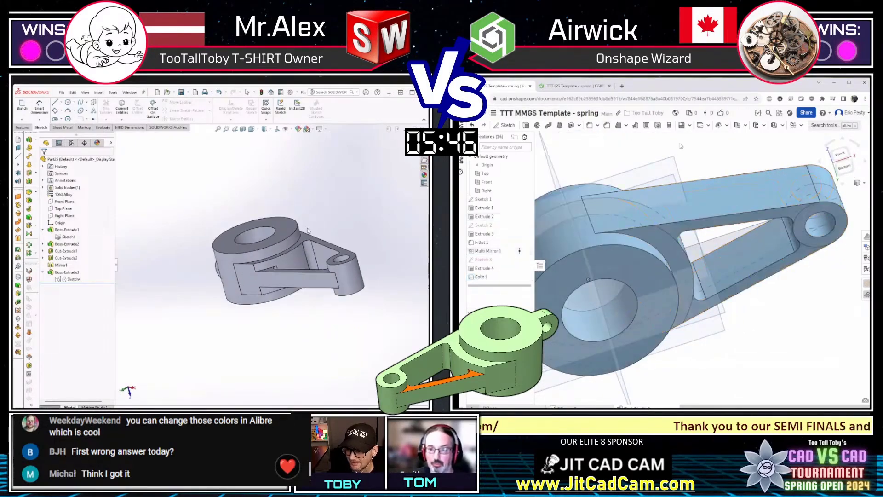
Offset the upper and lower faces of the Onshape arm's leg by 5 mm with Move face, and show the SOLIDWORKS hub's dimensions
scroll(335, 278, "down", 1)
left_click(338, 284)
left_click(726, 125)
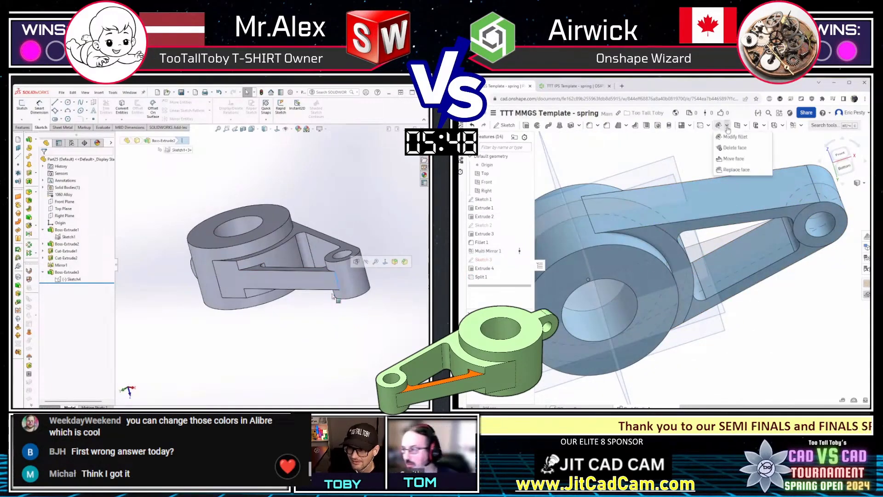
left_click(728, 159)
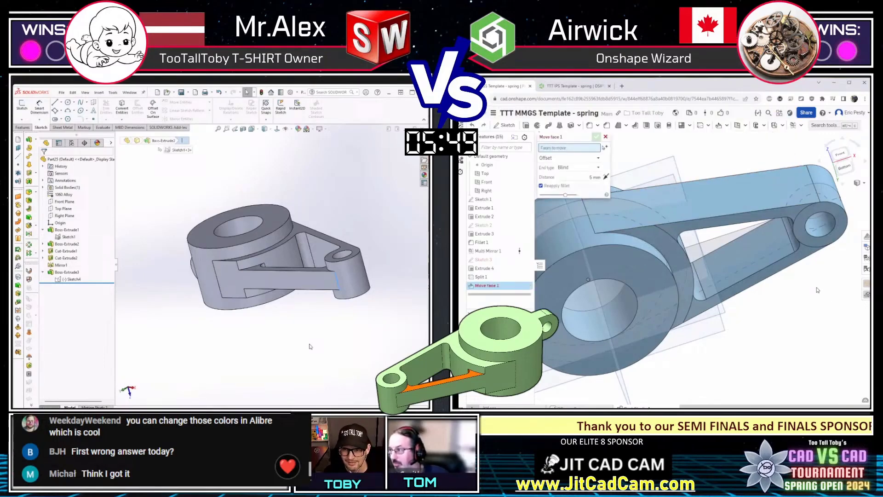
left_click(801, 260)
right_click_drag(801, 261, 776, 279)
double_click(205, 283)
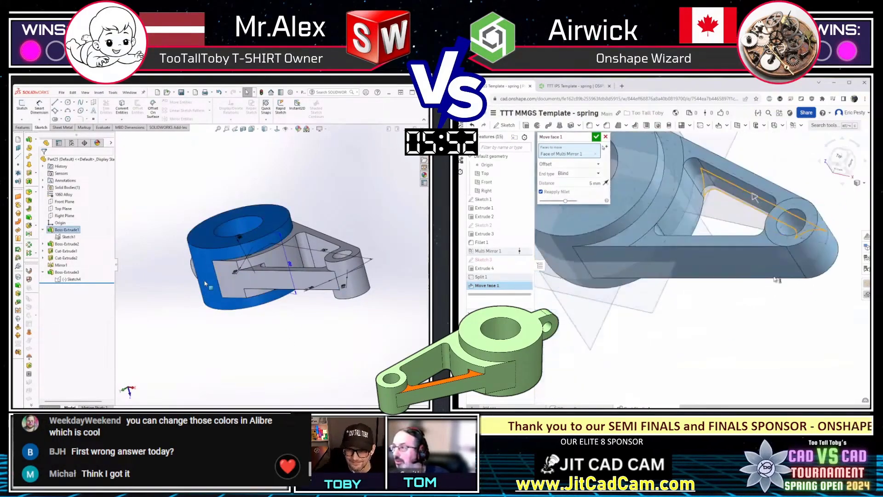
left_click(734, 174)
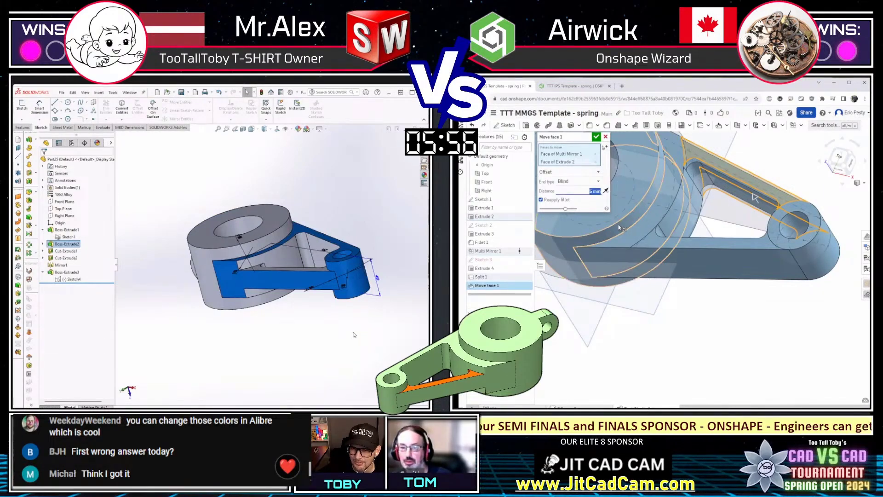
key("Return")
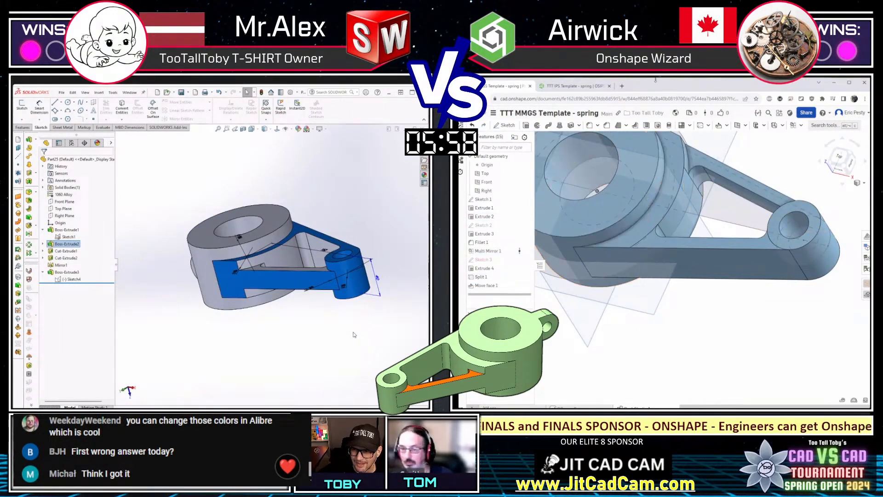
Show the total part mass table in Onshape, and open the sketch of the SOLIDWORKS arm
left_click(867, 259)
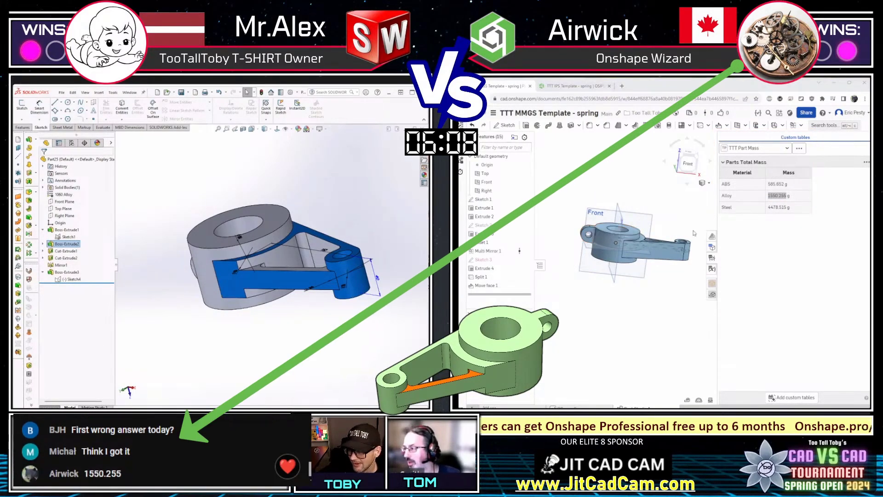
middle_click_drag(354, 335, 150, 309)
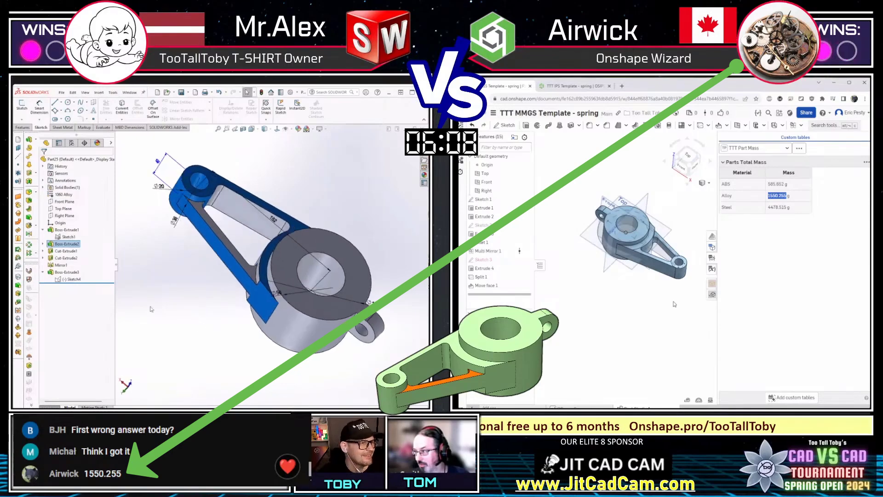
left_click(43, 244)
left_click(68, 252)
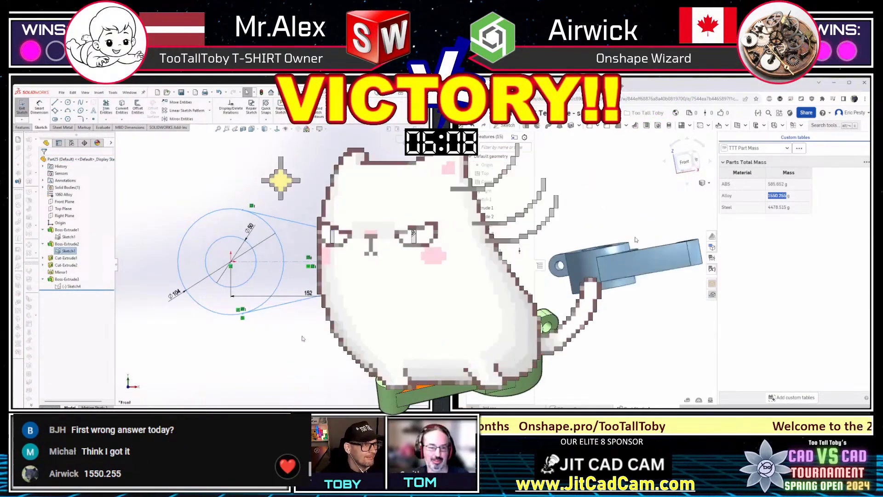
Check the relations where the SOLIDWORKS arm lines meet the hub and end boss circles, and leave the sketch
left_click(303, 338)
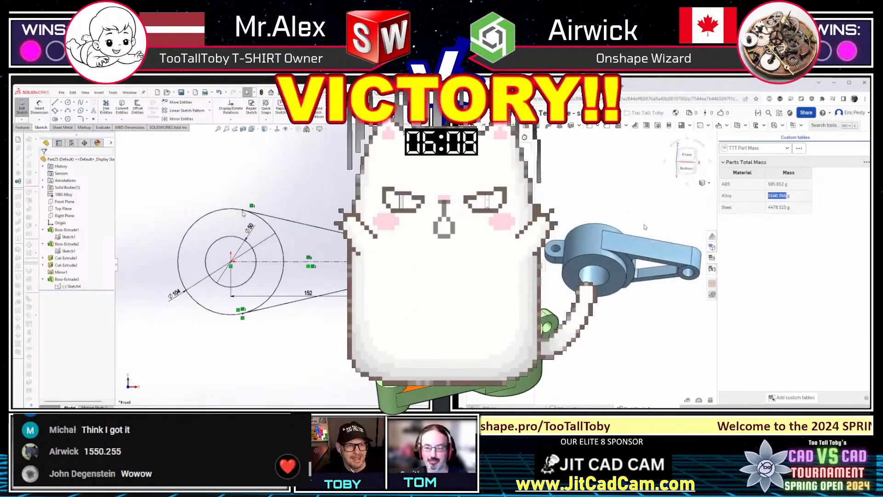
left_click_drag(245, 217, 235, 202)
left_click(255, 166)
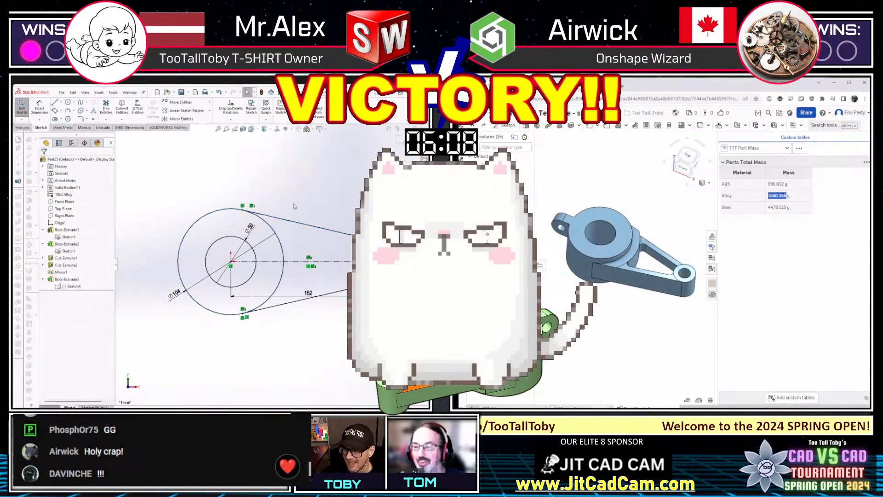
scroll(344, 257, "down", 3)
left_click_drag(337, 254, 317, 232)
left_click(327, 173)
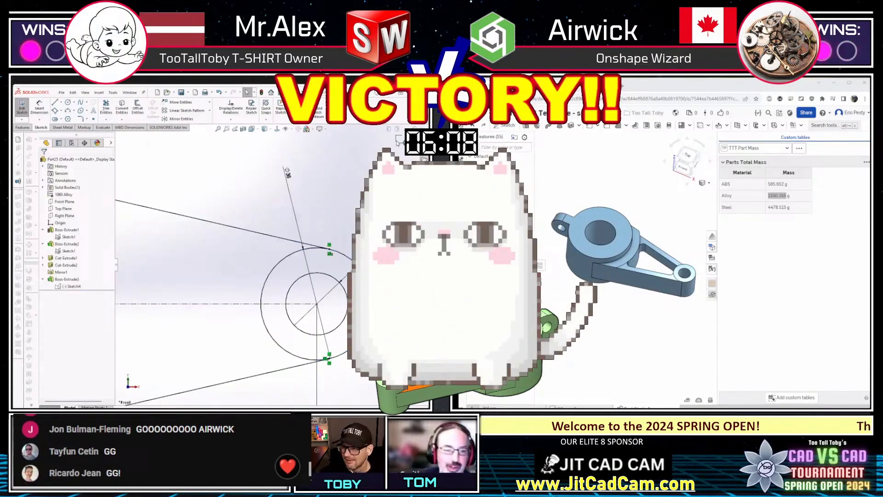
left_click(400, 141)
Check the SOLIDWORKS part's mass properties, and view the finished lever from an angle
scroll(323, 303, "up", 6)
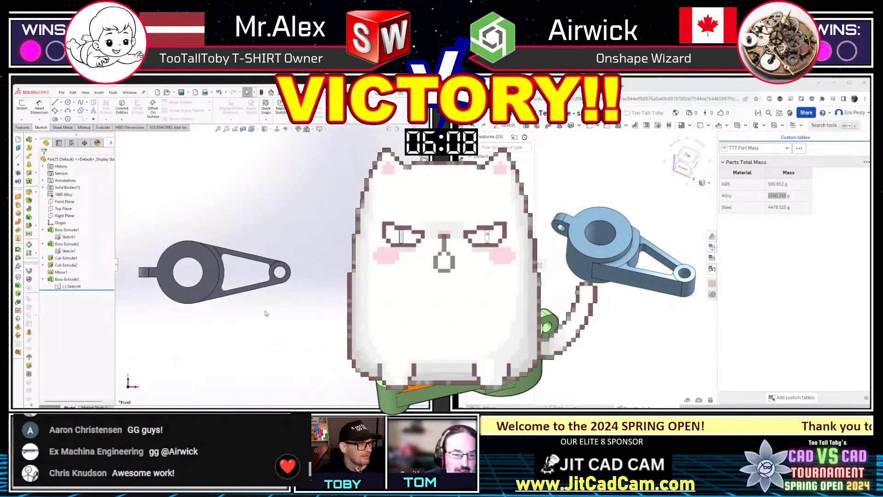
key("m")
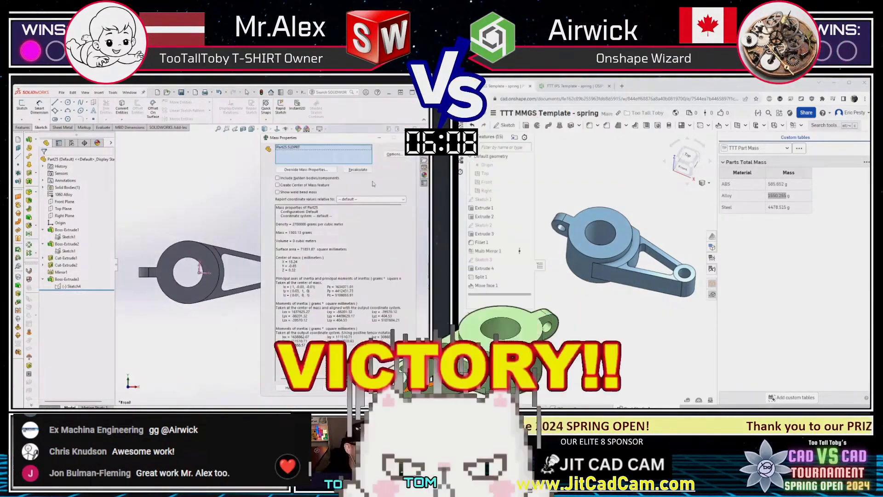
left_click(407, 138)
middle_click_drag(243, 335, 230, 282)
scroll(183, 270, "down", 2)
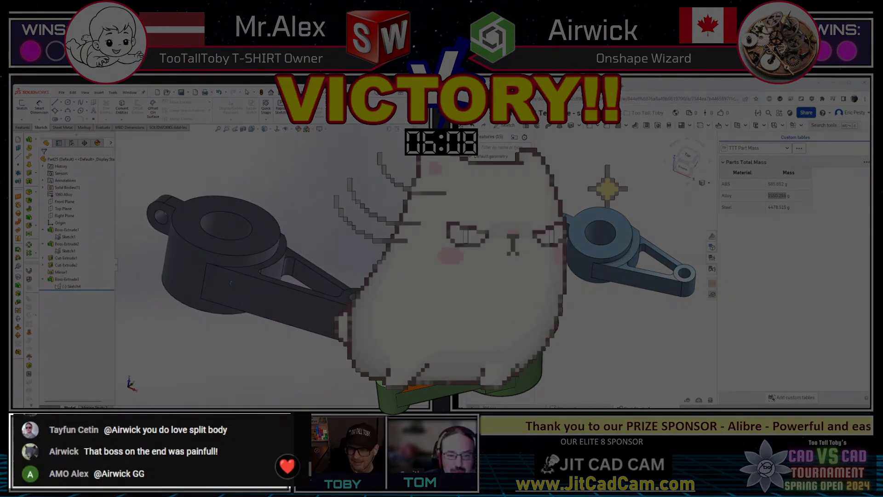